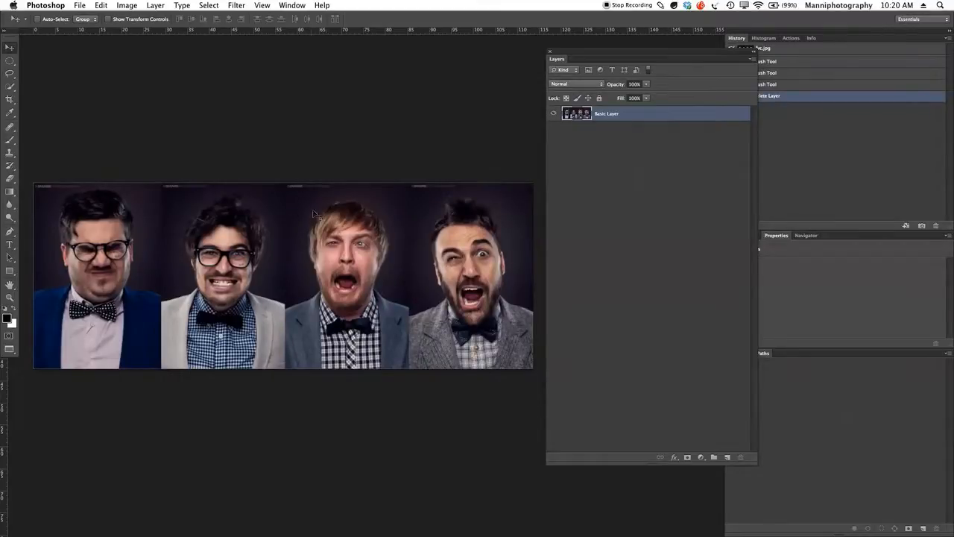
Crop the four-portrait image to the third portrait, the blond man in the blue-grey jacket
click(9, 99)
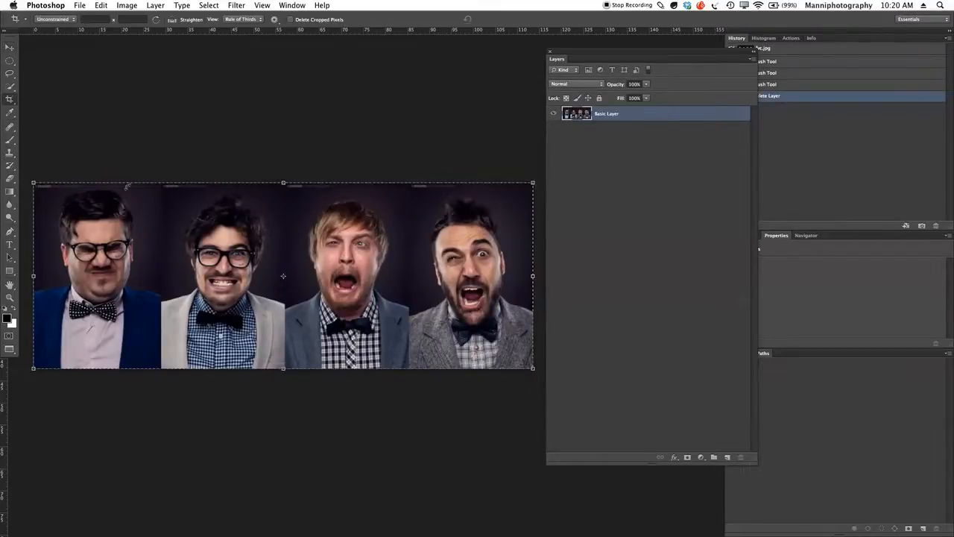
drag(35, 276, 287, 279)
drag(533, 276, 405, 276)
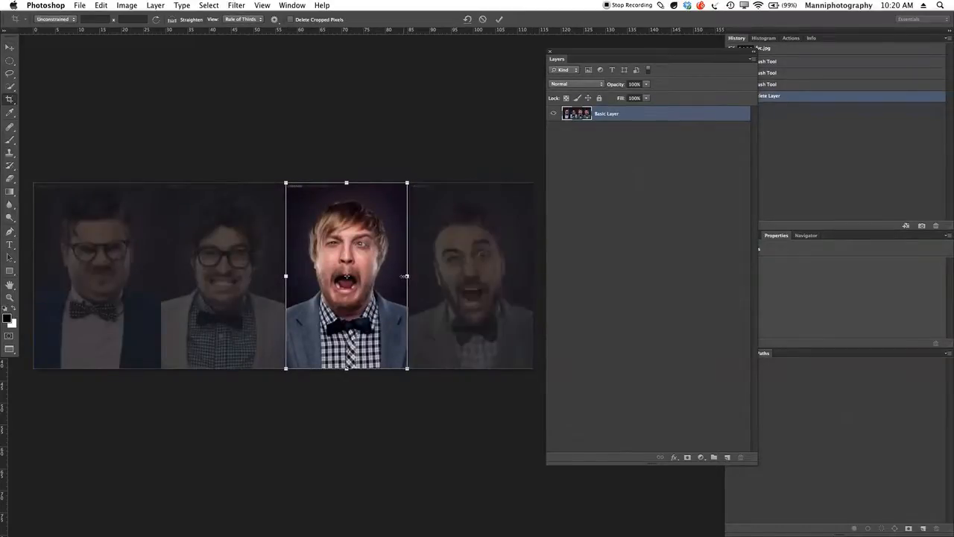
click(499, 20)
key(v)
key(z)
drag(381, 263, 361, 252)
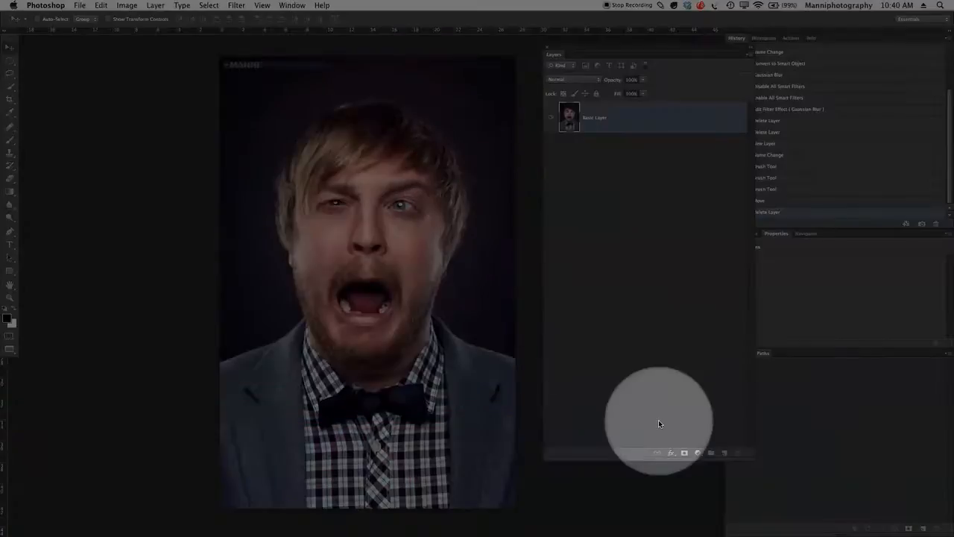
Create a new layer above the Basic Layer and name it Empty Layer
click(725, 453)
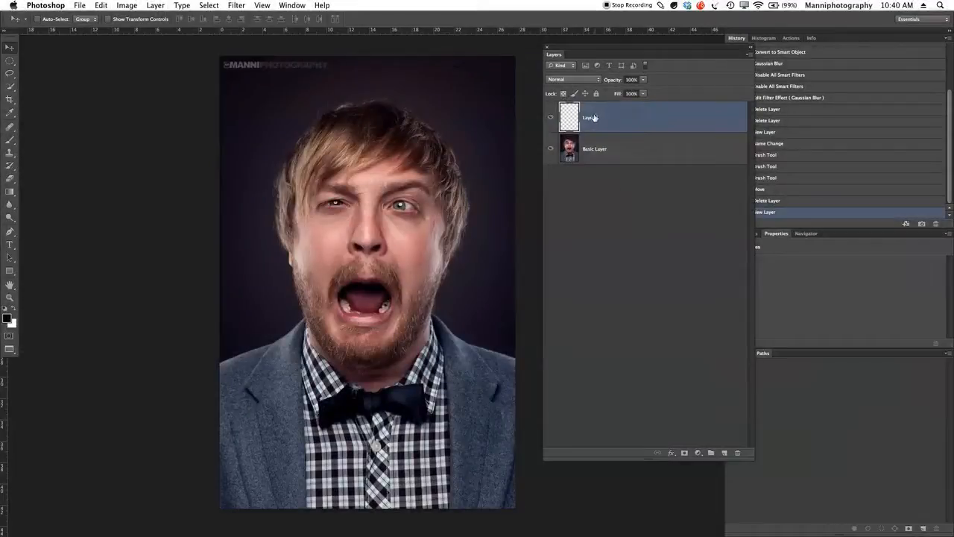
double_click(594, 119)
key(Return)
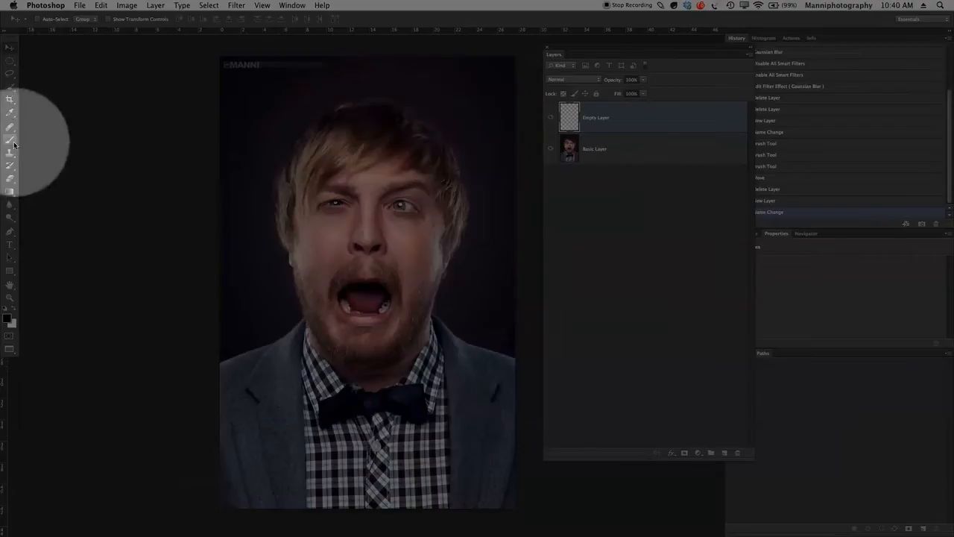
Paint the background around the man black on the Empty Layer with a 175 px brush
click(10, 139)
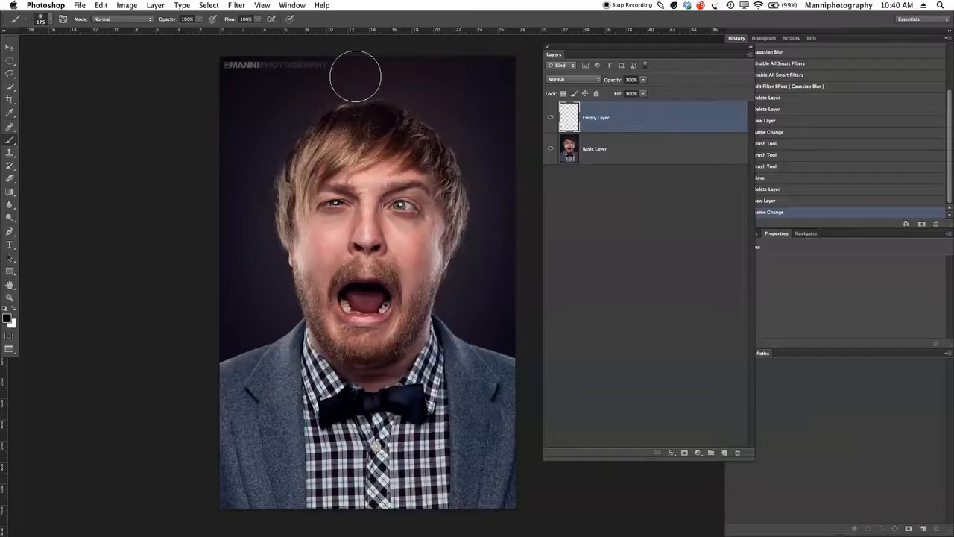
mouse_move(300, 65)
mouse_down()
mouse_move(237, 75)
mouse_move(246, 55)
mouse_move(263, 77)
mouse_move(231, 174)
mouse_move(281, 106)
mouse_move(246, 180)
mouse_move(239, 251)
mouse_move(237, 176)
mouse_move(272, 308)
mouse_move(215, 337)
mouse_move(213, 309)
mouse_up()
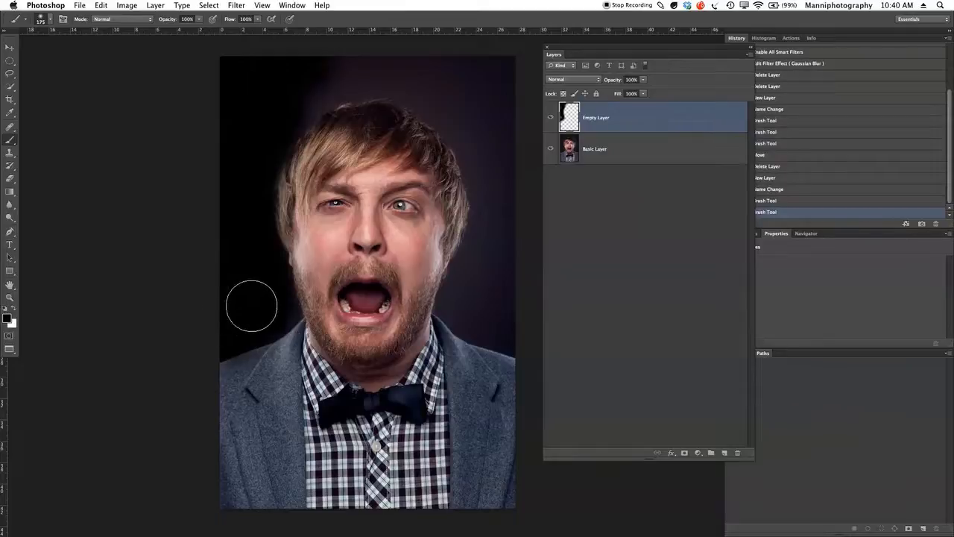
mouse_move(266, 115)
mouse_down()
mouse_move(397, 42)
mouse_move(308, 80)
mouse_move(254, 60)
mouse_move(239, 97)
mouse_move(355, 60)
mouse_move(322, 72)
mouse_move(418, 71)
mouse_move(466, 94)
mouse_move(462, 112)
mouse_move(488, 153)
mouse_move(459, 102)
mouse_move(509, 210)
mouse_move(495, 194)
mouse_move(495, 222)
mouse_move(463, 309)
mouse_move(513, 314)
mouse_up()
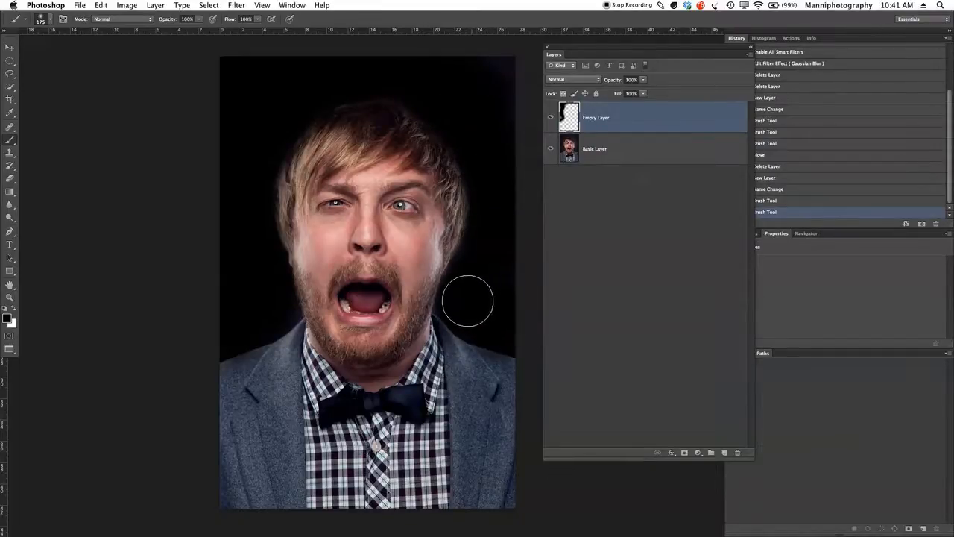
drag(346, 46, 211, 90)
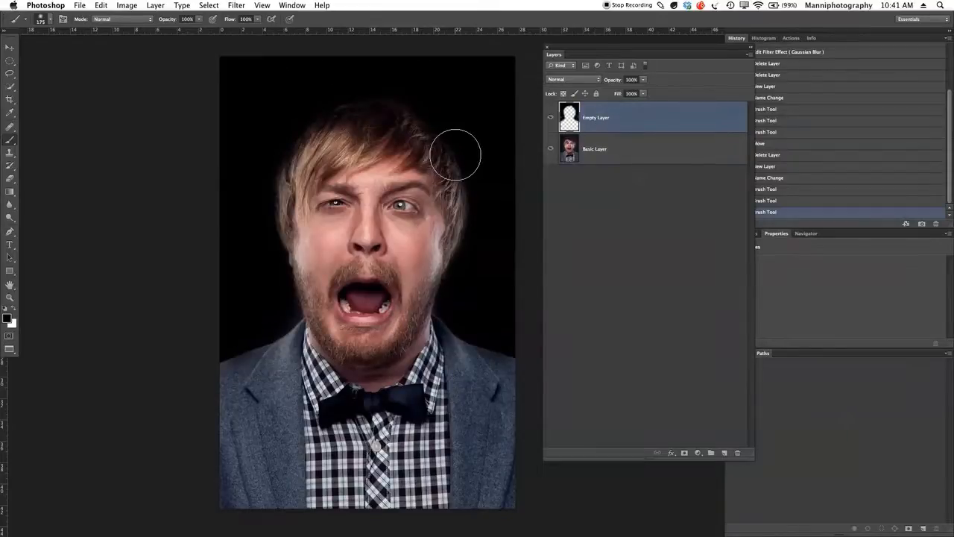
Try moving the black paint on the Empty Layer separately from the photo, and undo the move
click(10, 48)
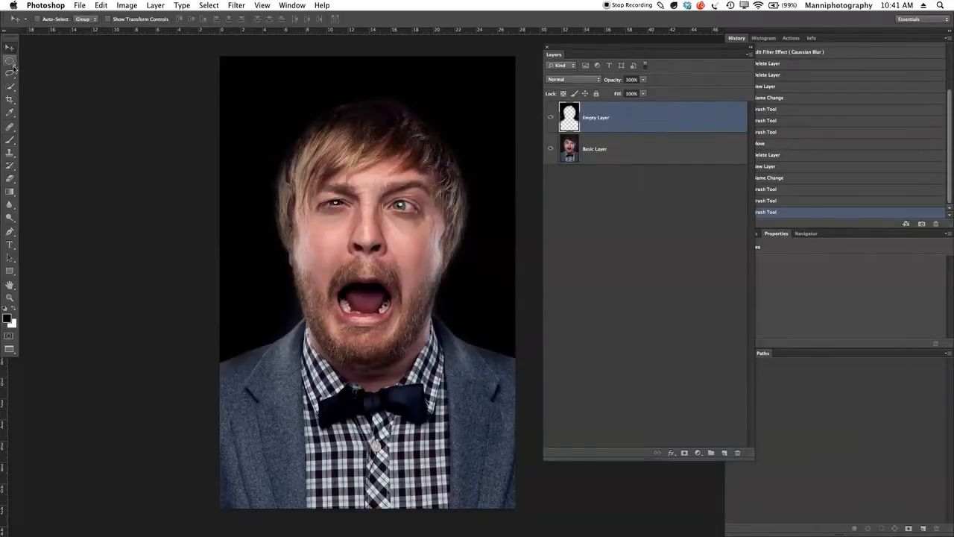
mouse_move(337, 136)
mouse_down()
mouse_move(382, 199)
mouse_move(419, 197)
mouse_up()
drag(377, 221, 383, 150)
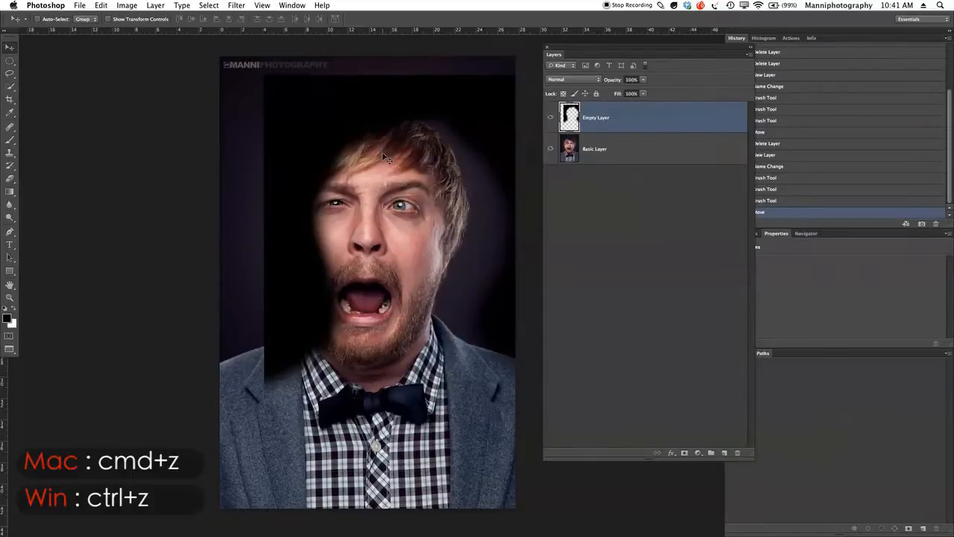
key(super+z)
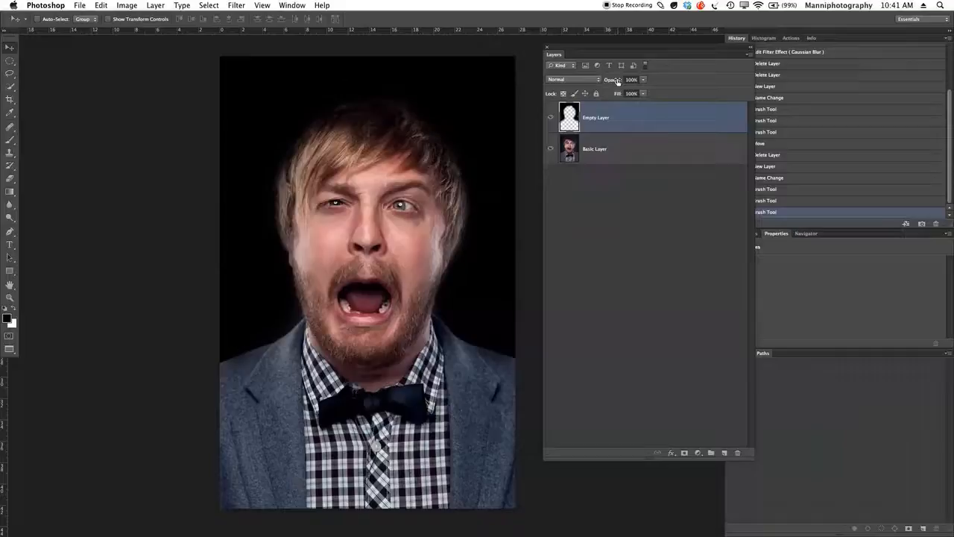
Try a lower opacity on the Empty Layer, ending with it set to 99%
drag(616, 79, 583, 83)
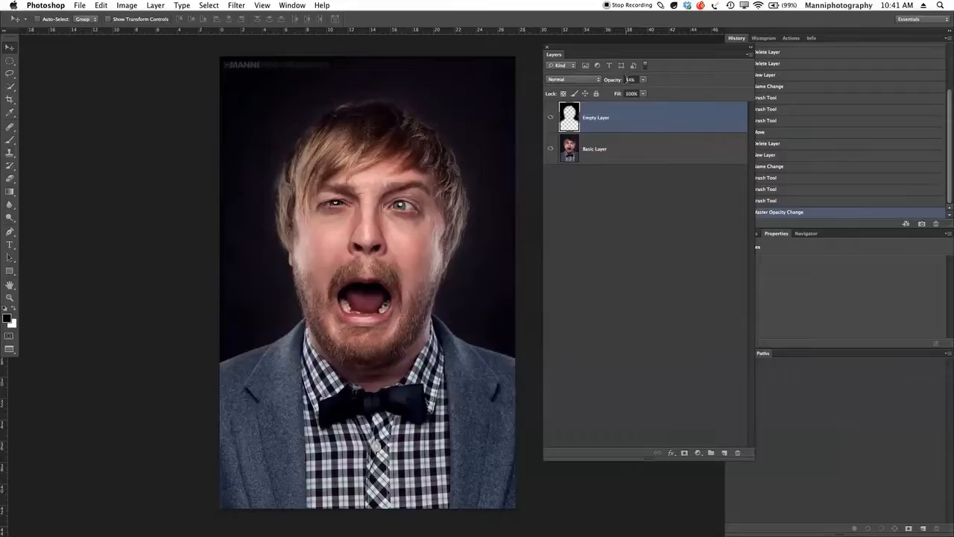
click(629, 80)
text(99)
key(Return)
Set the Empty Layer's blend mode to Soft Light and lower its opacity to 38%
click(597, 80)
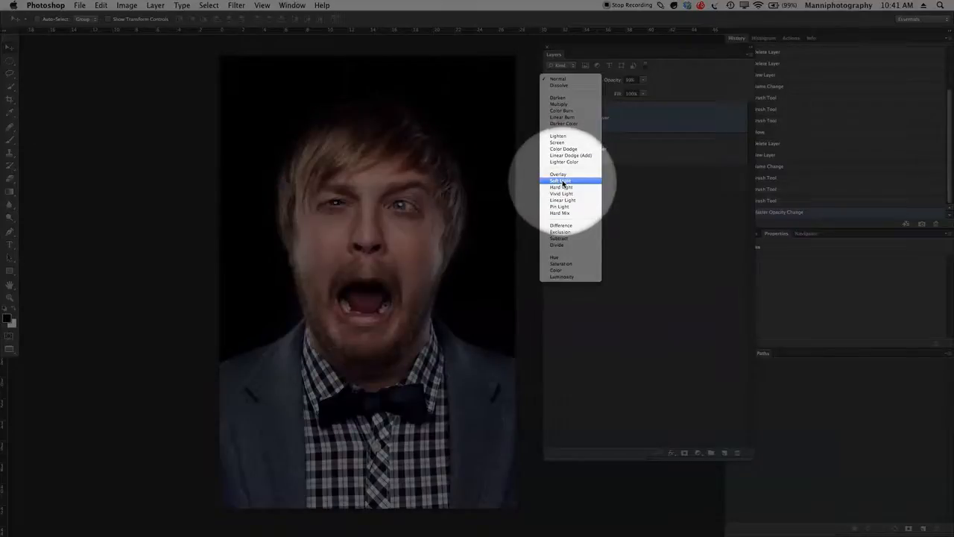
click(562, 180)
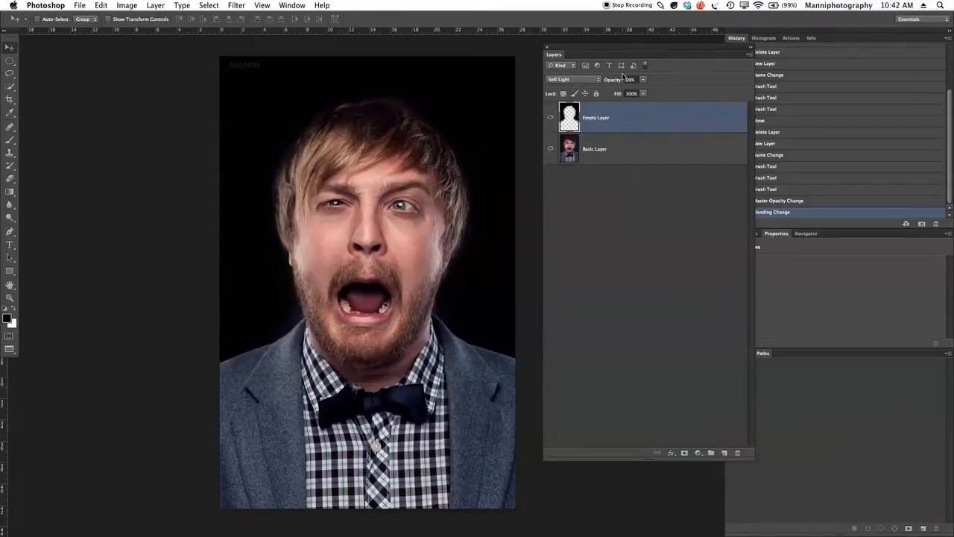
drag(616, 80, 584, 78)
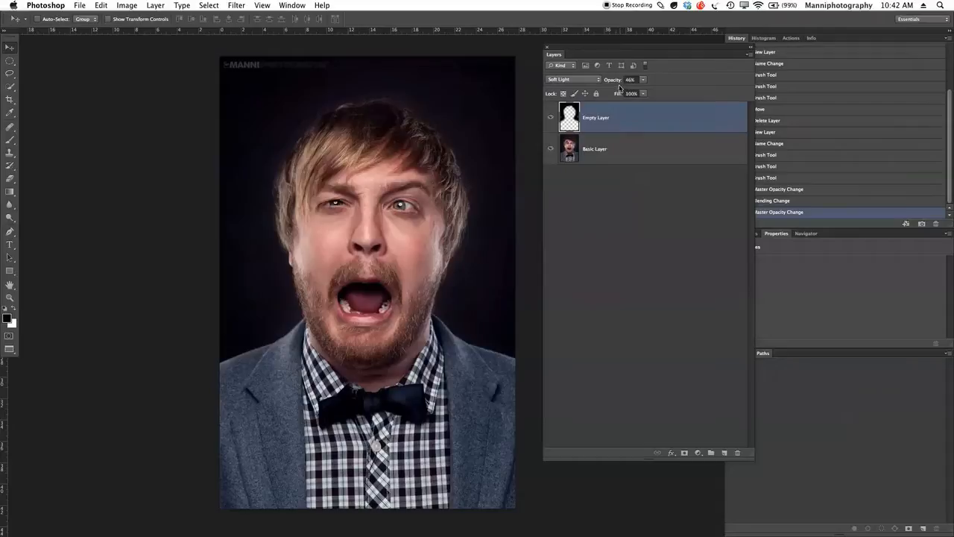
drag(617, 83, 613, 87)
Place the Basic Layer above the Empty Layer in the stack and hide the Empty Layer
click(616, 153)
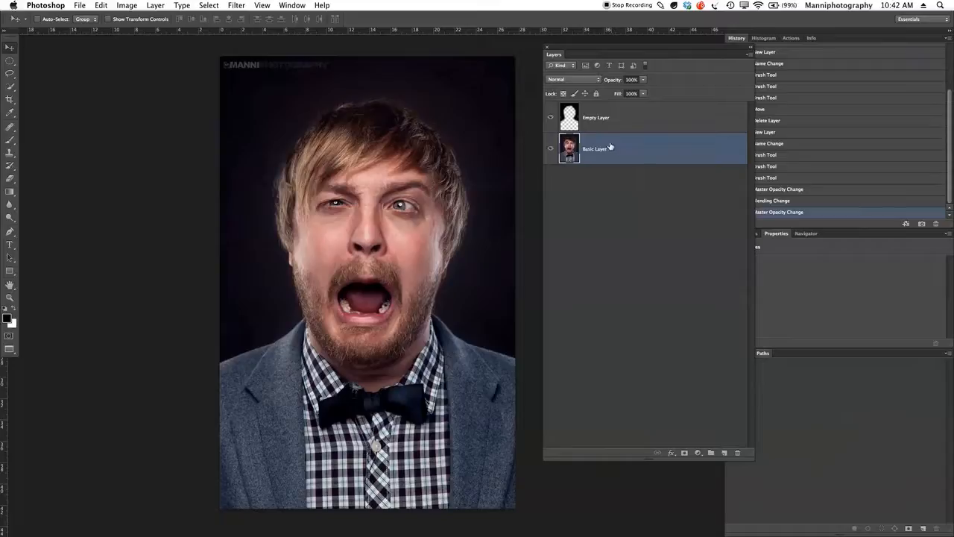
drag(602, 149, 604, 105)
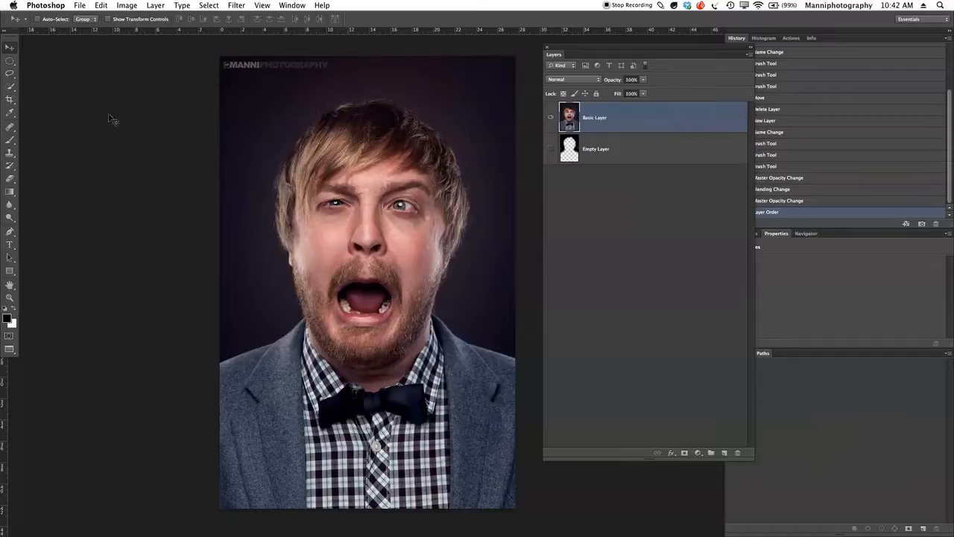
Paint the background around the man black directly on the Basic Layer with the 175 px brush
click(10, 139)
mouse_move(224, 75)
mouse_down()
mouse_move(212, 136)
mouse_move(256, 80)
mouse_move(301, 50)
mouse_move(244, 158)
mouse_move(317, 62)
mouse_move(264, 147)
mouse_move(246, 220)
mouse_move(244, 203)
mouse_move(243, 283)
mouse_move(252, 246)
mouse_move(270, 300)
mouse_move(258, 319)
mouse_move(199, 336)
mouse_up()
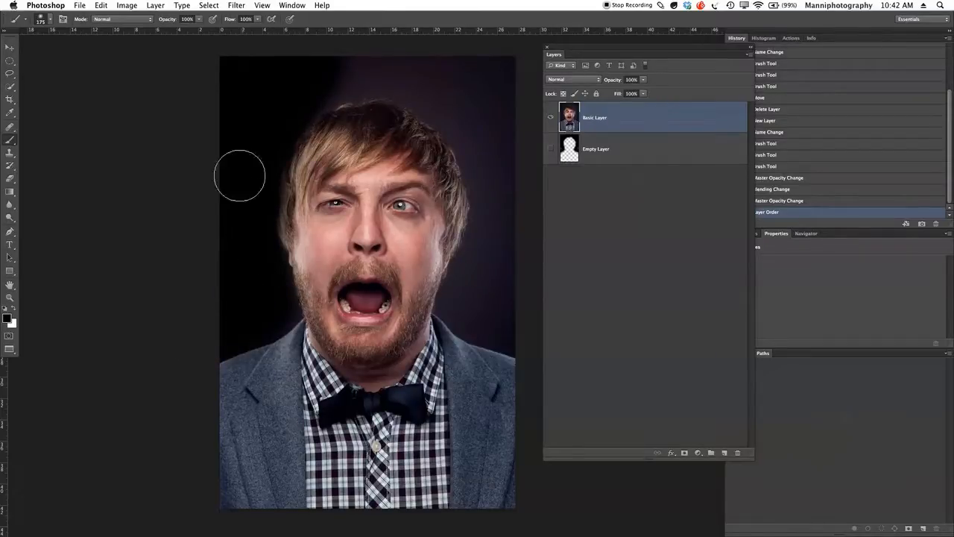
mouse_move(330, 43)
mouse_down()
mouse_move(299, 75)
mouse_move(348, 65)
mouse_move(307, 87)
mouse_move(413, 77)
mouse_move(383, 75)
mouse_move(466, 100)
mouse_move(458, 94)
mouse_move(488, 126)
mouse_move(444, 103)
mouse_move(511, 213)
mouse_move(480, 155)
mouse_move(492, 243)
mouse_move(468, 306)
mouse_move(510, 331)
mouse_move(490, 256)
mouse_up()
mouse_move(504, 73)
mouse_down()
mouse_move(479, 55)
mouse_move(206, 55)
mouse_up()
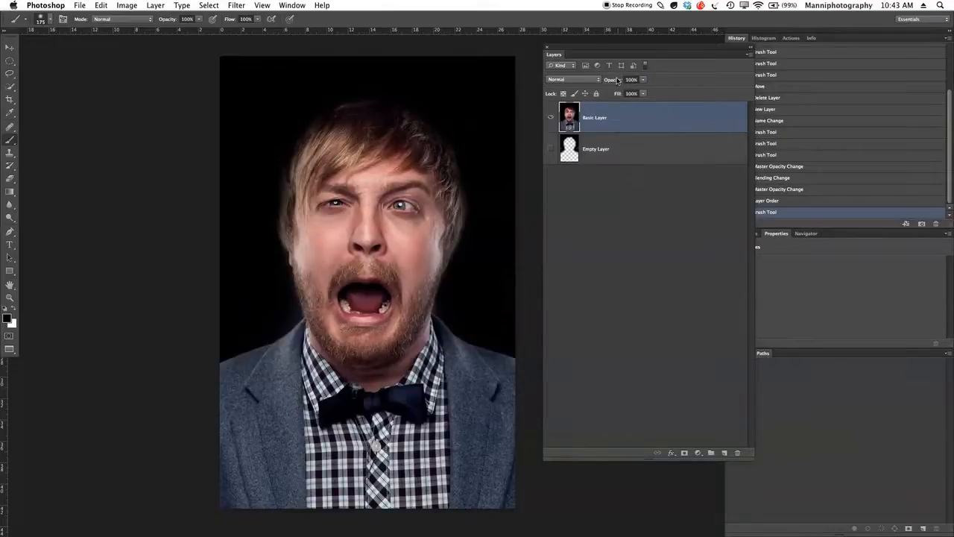
Try a reduced opacity and the Overlay blend mode on the Basic Layer, and restore 100% and Normal
drag(617, 80, 600, 82)
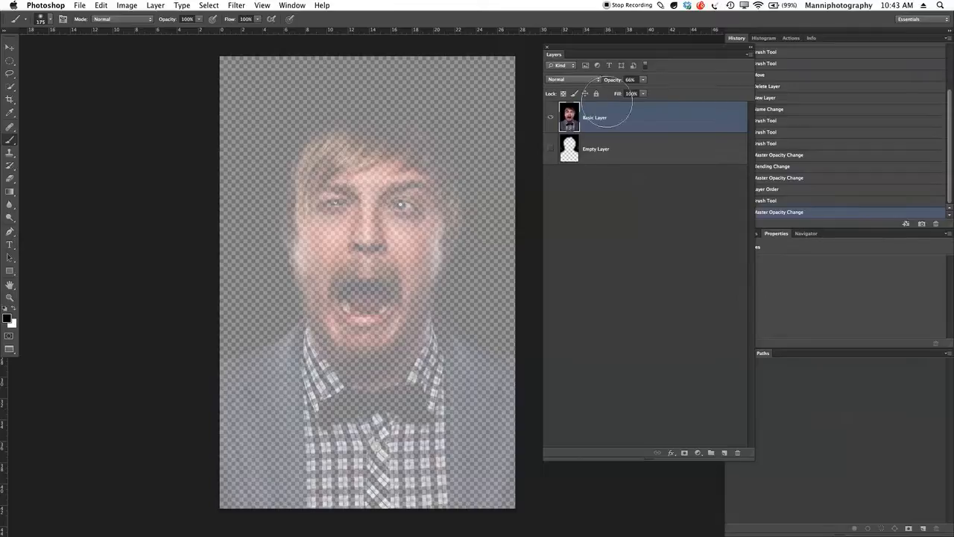
drag(613, 80, 654, 85)
click(572, 79)
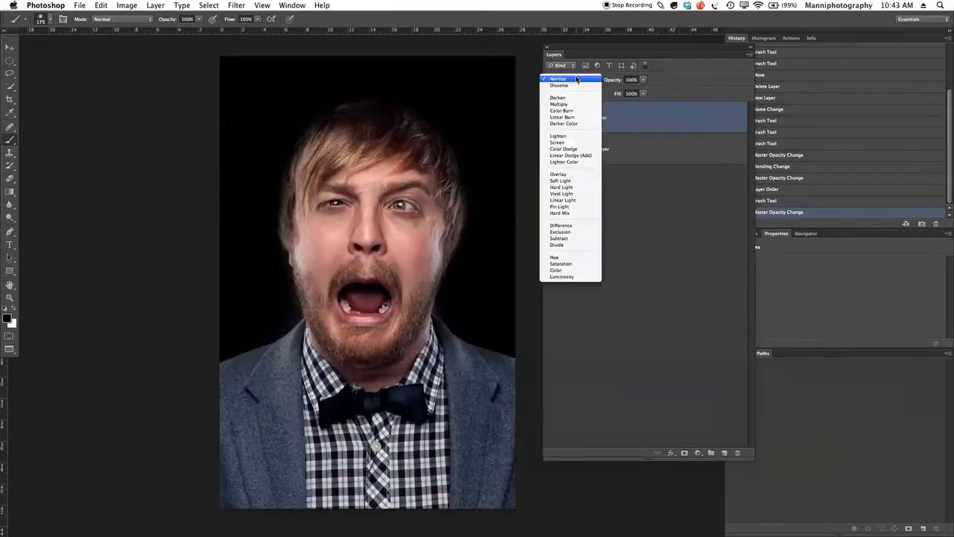
click(570, 177)
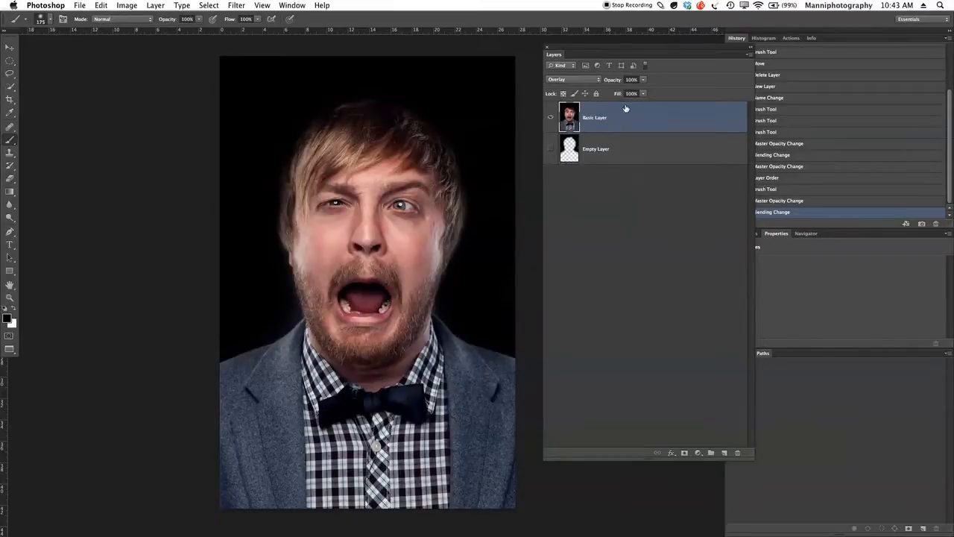
click(589, 79)
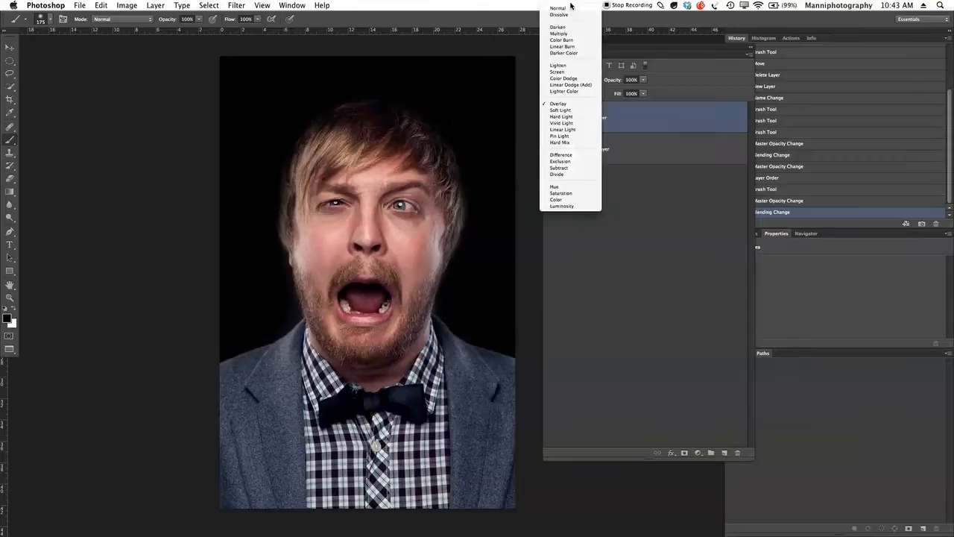
click(580, 15)
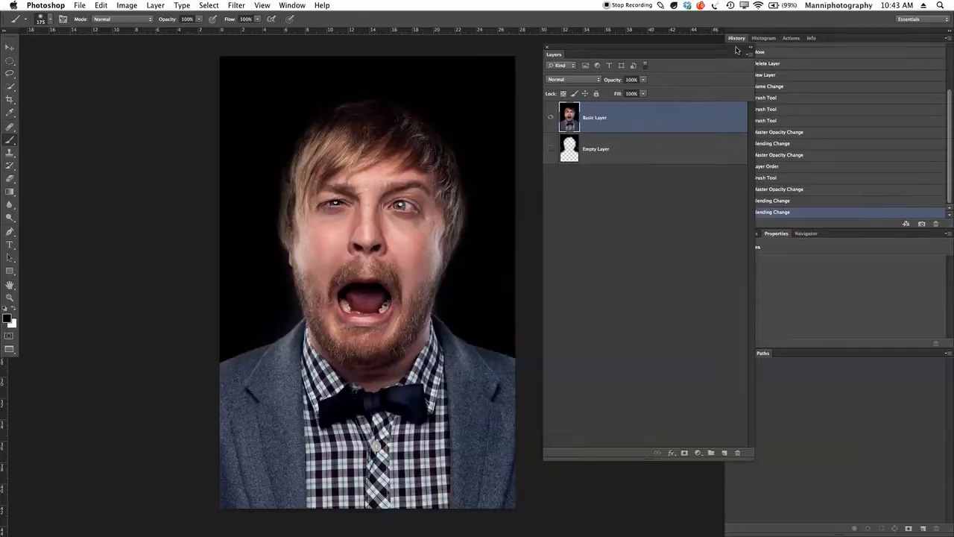
Revert the image to the Layer Order history state, before the painting on the Basic Layer
drag(736, 51, 685, 56)
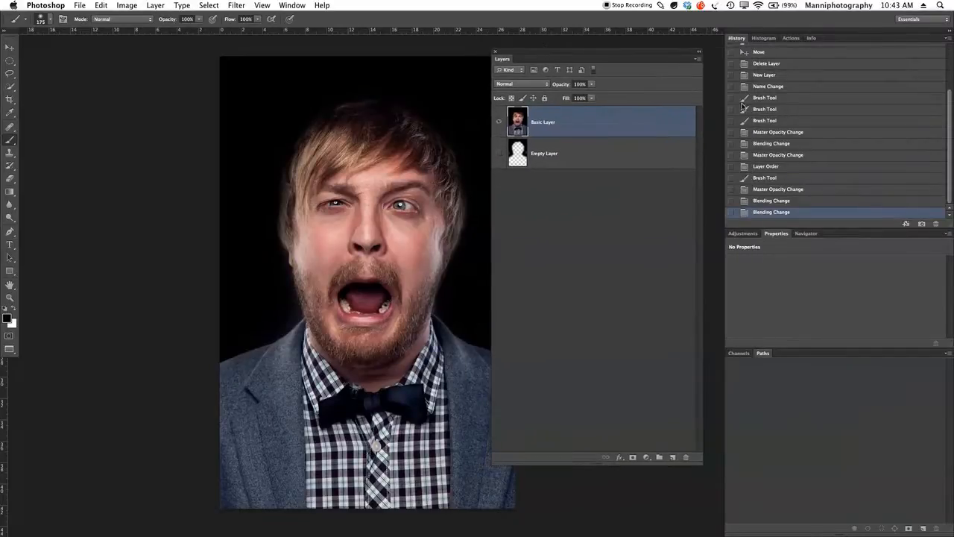
click(771, 179)
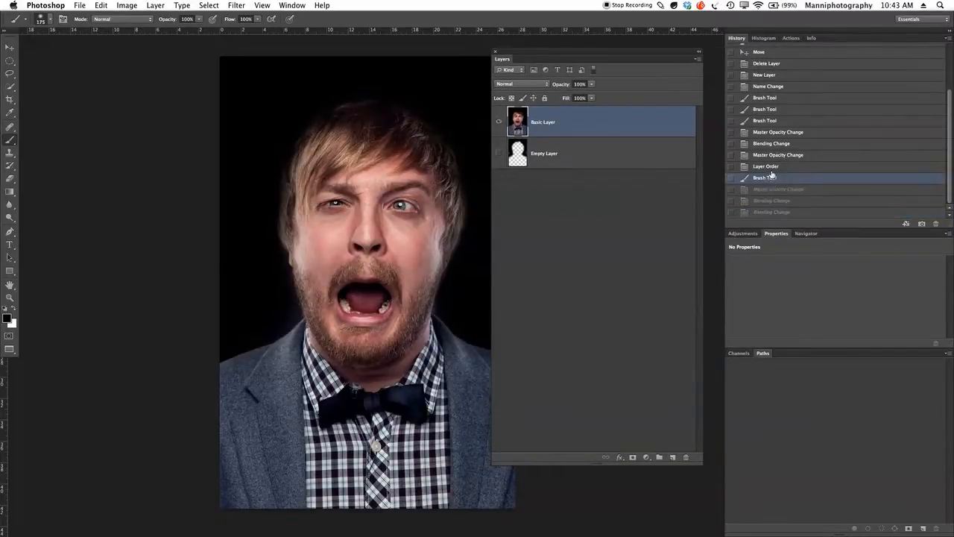
click(768, 166)
drag(594, 54, 643, 53)
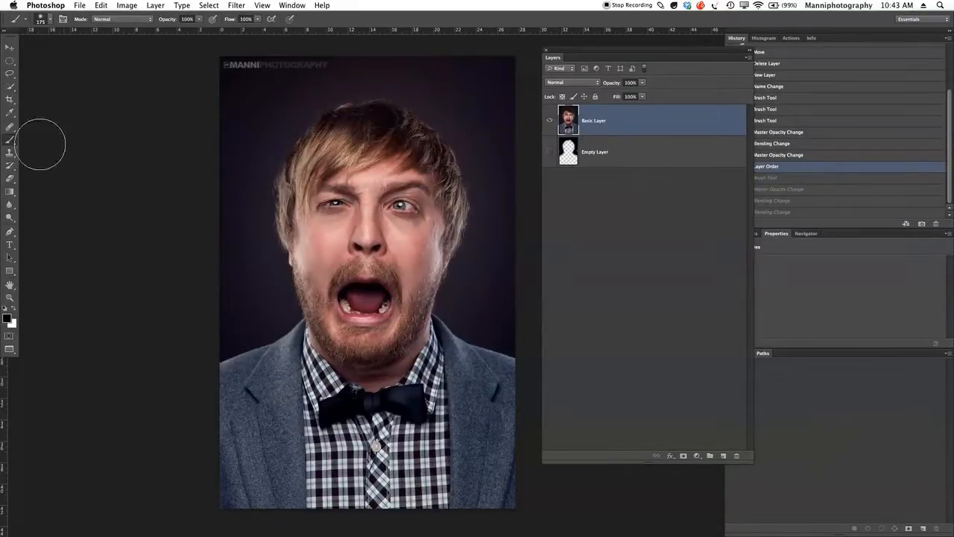
Duplicate the Basic Layer and rename the copy to Basic Layer + Smart Object
click(9, 152)
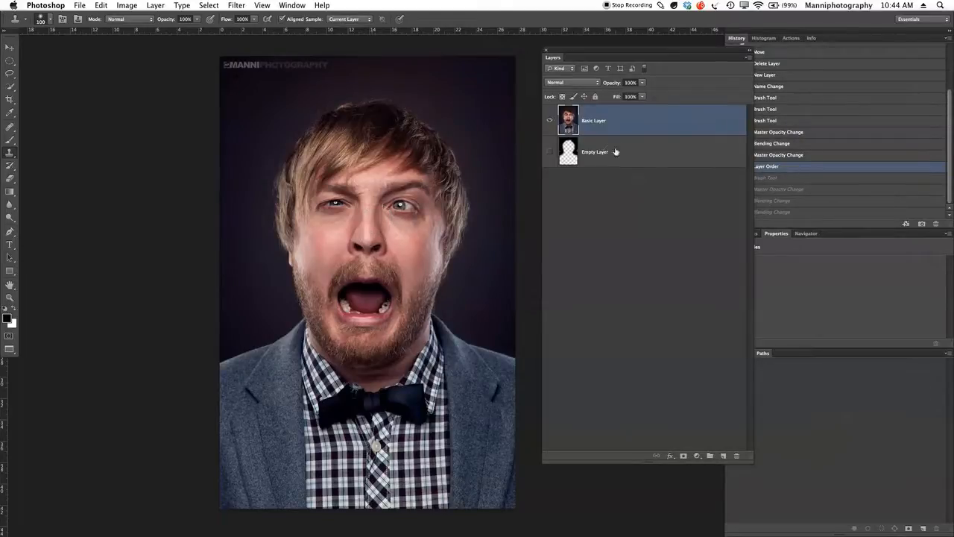
drag(570, 122, 718, 454)
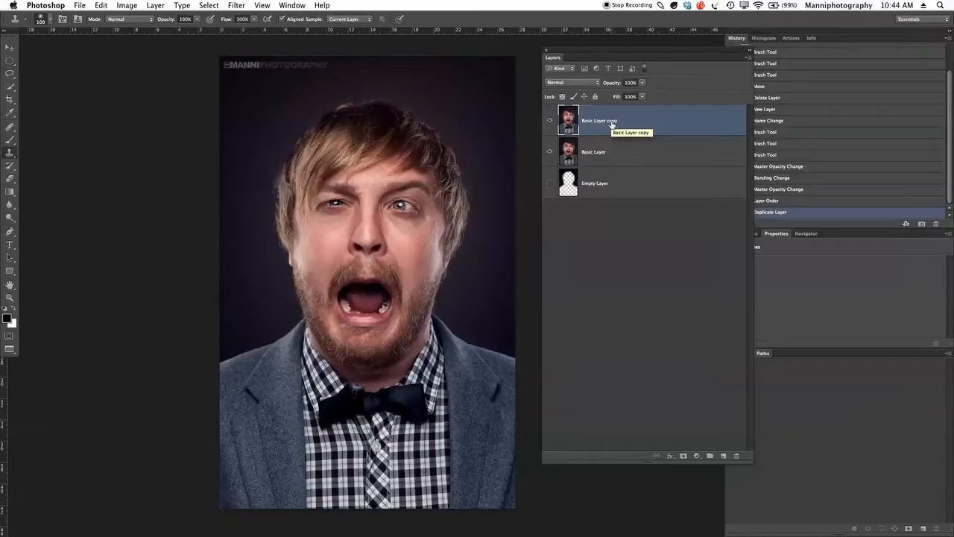
double_click(611, 122)
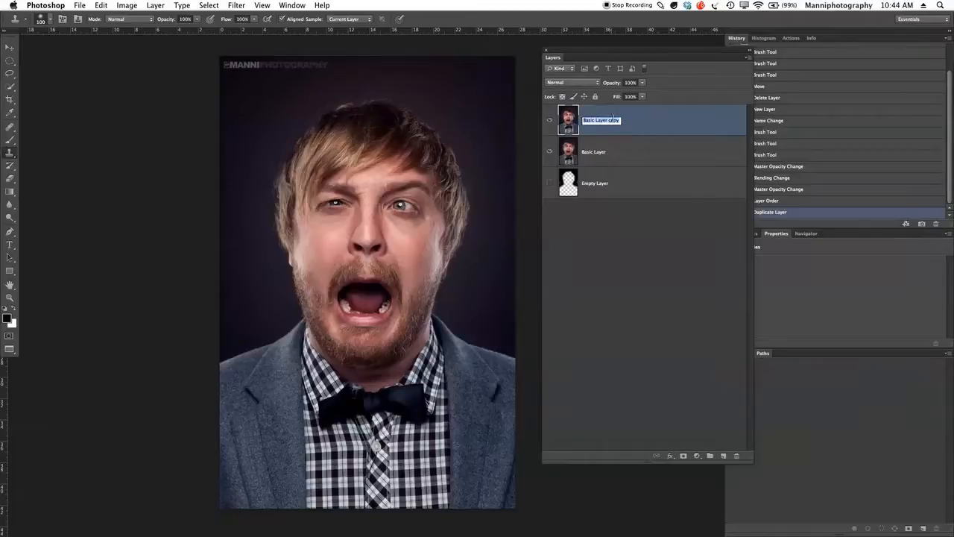
key(Right)
key(BackSpace)
key(Return)
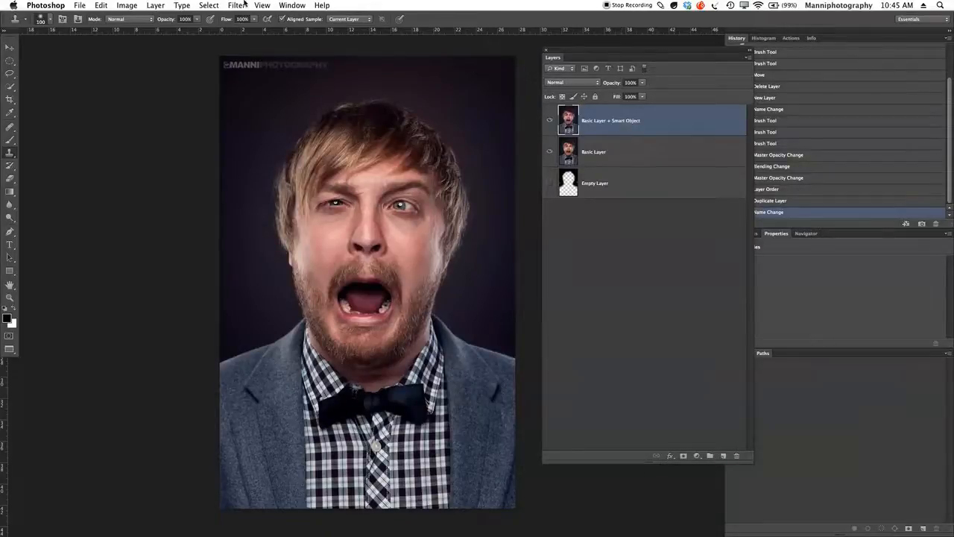
Convert the Basic Layer + Smart Object layer to a smart object
click(156, 6)
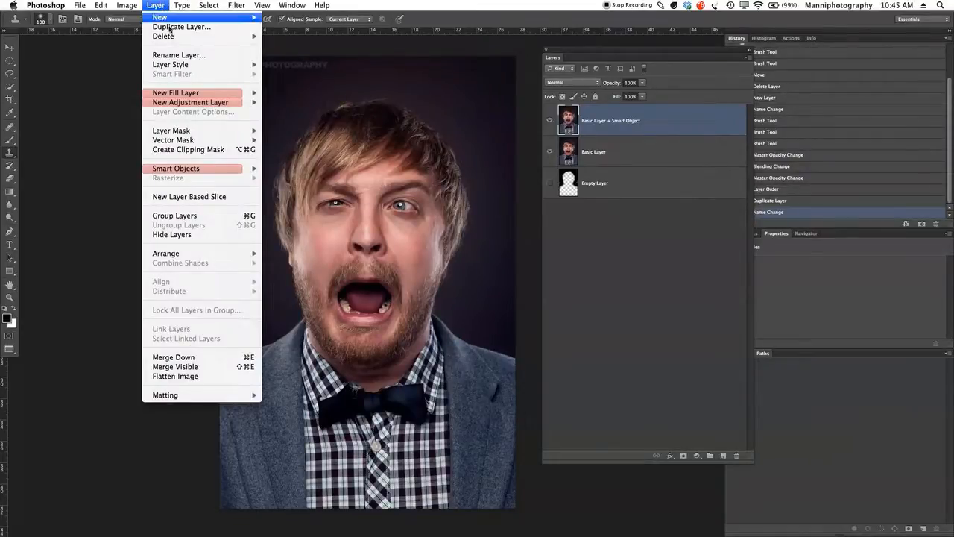
mouse_move(188, 170)
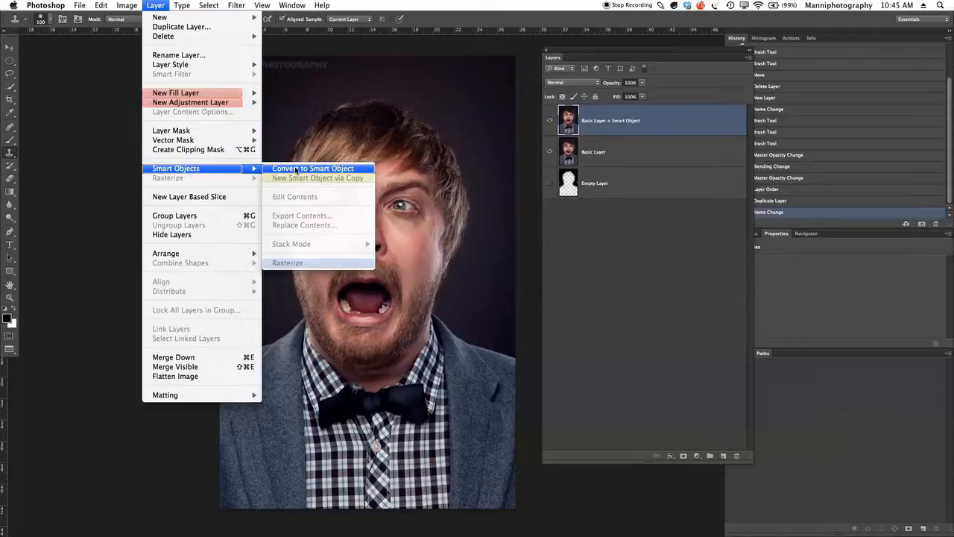
click(296, 170)
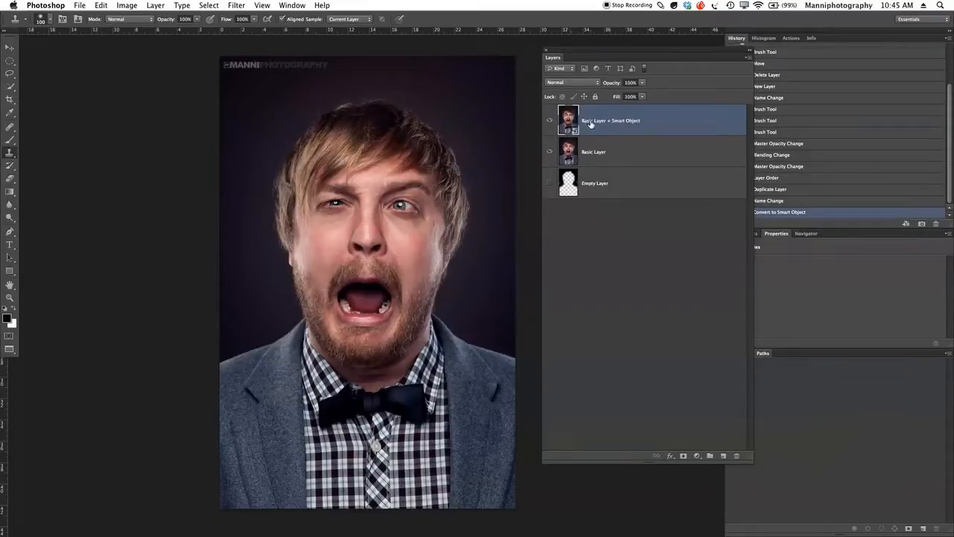
Apply a Gaussian Blur with a 106 px radius directly to the Basic Layer
click(622, 152)
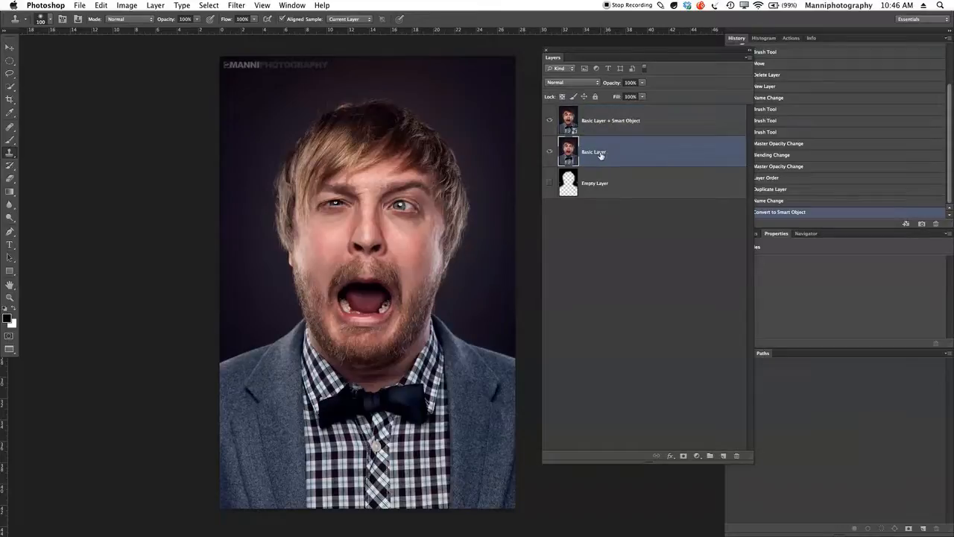
click(229, 5)
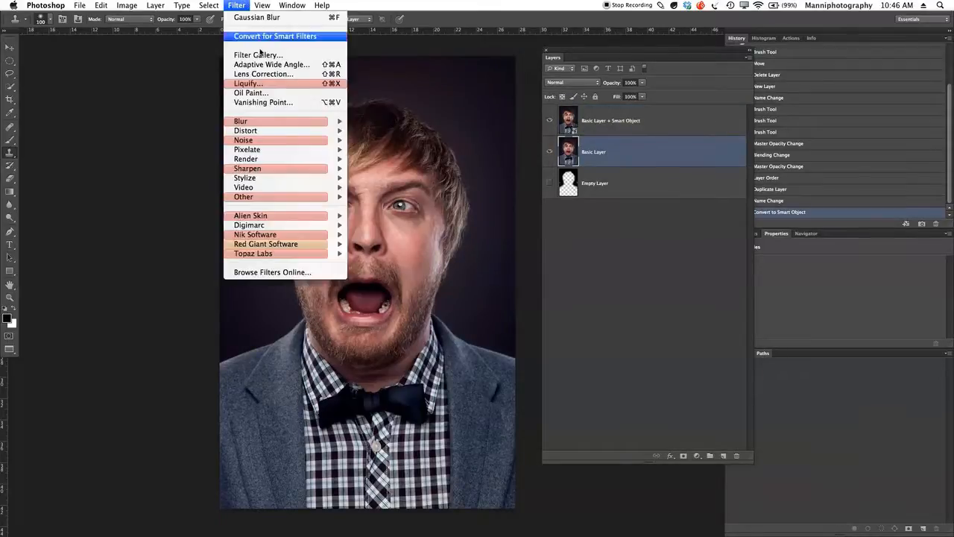
mouse_move(287, 122)
click(400, 197)
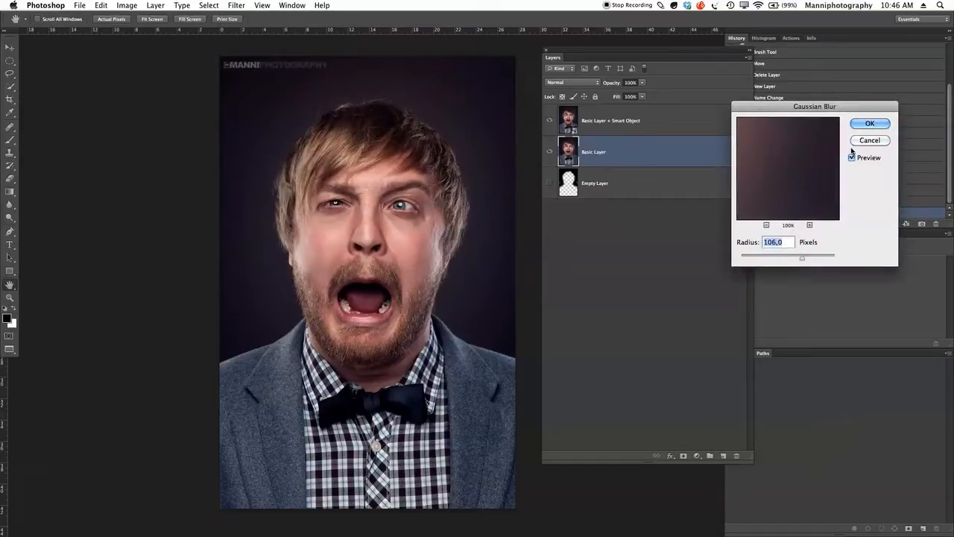
click(870, 123)
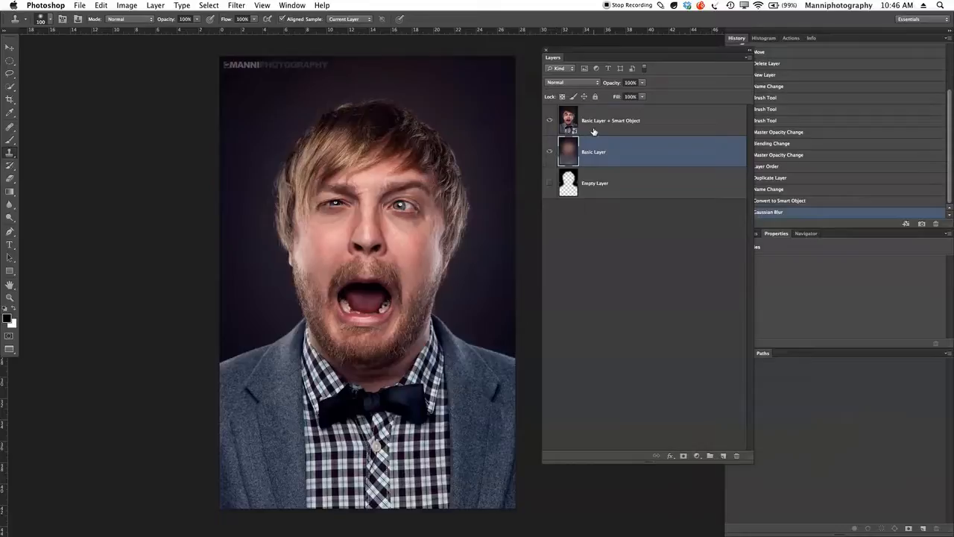
Hide the smart object layer to inspect the blurred Basic Layer beneath it, and show it again
click(565, 124)
click(550, 122)
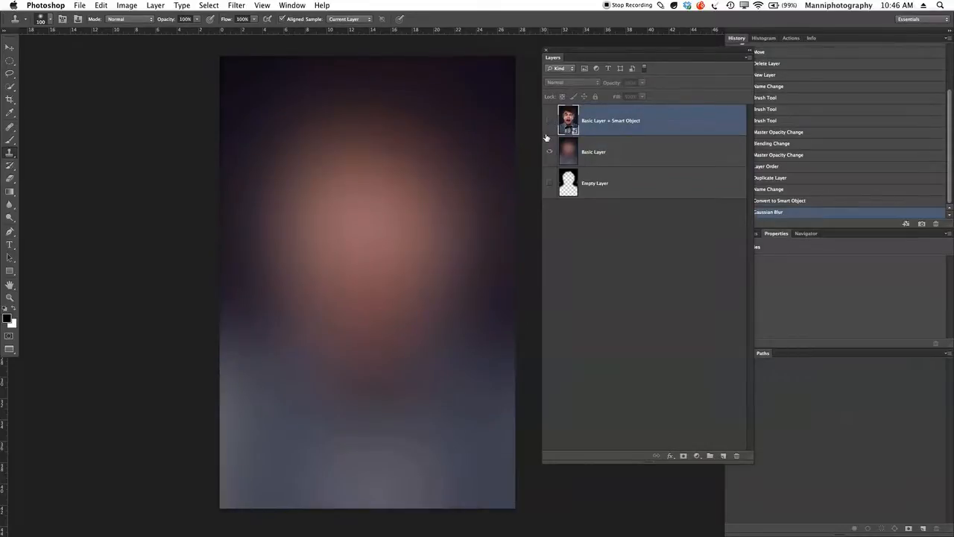
click(633, 156)
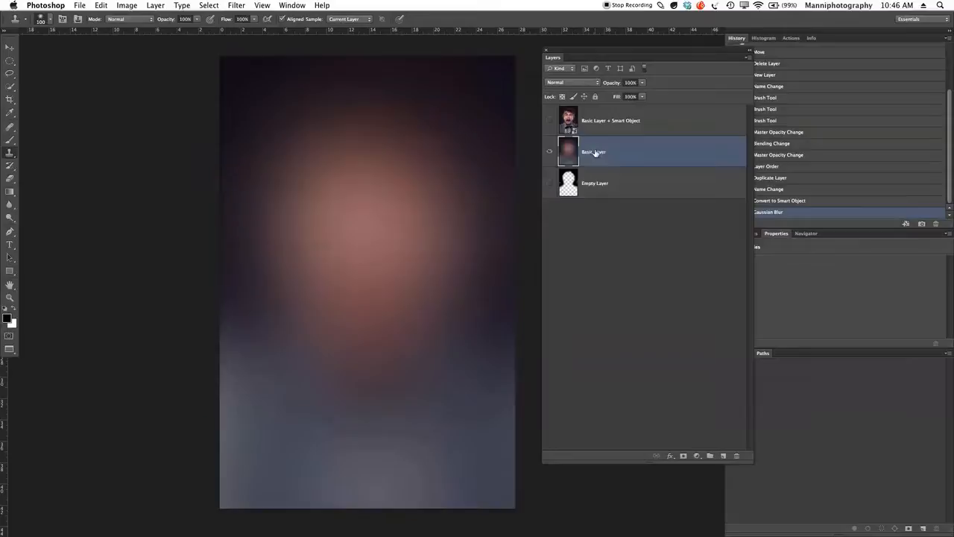
click(550, 120)
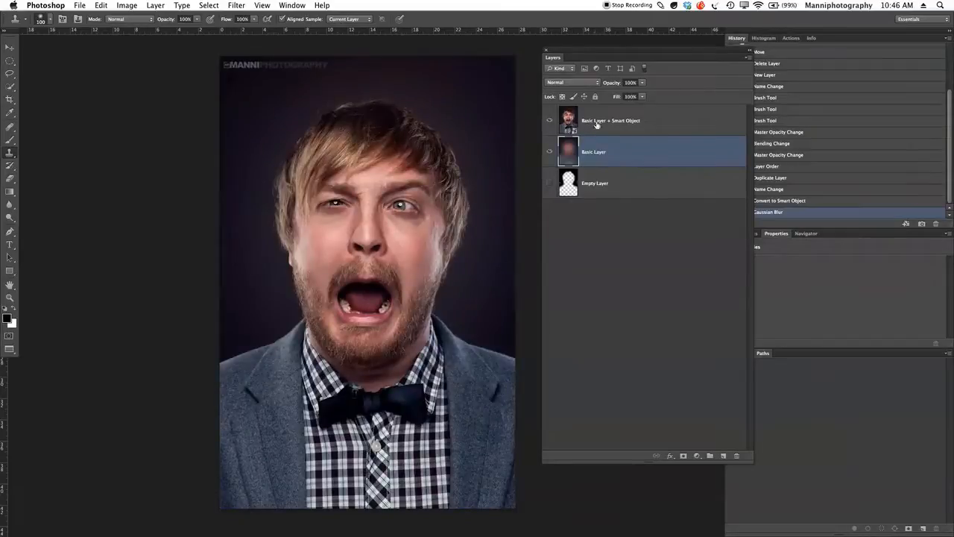
Apply a Gaussian Blur with a 106 px radius to the smart object layer as a smart filter
click(602, 128)
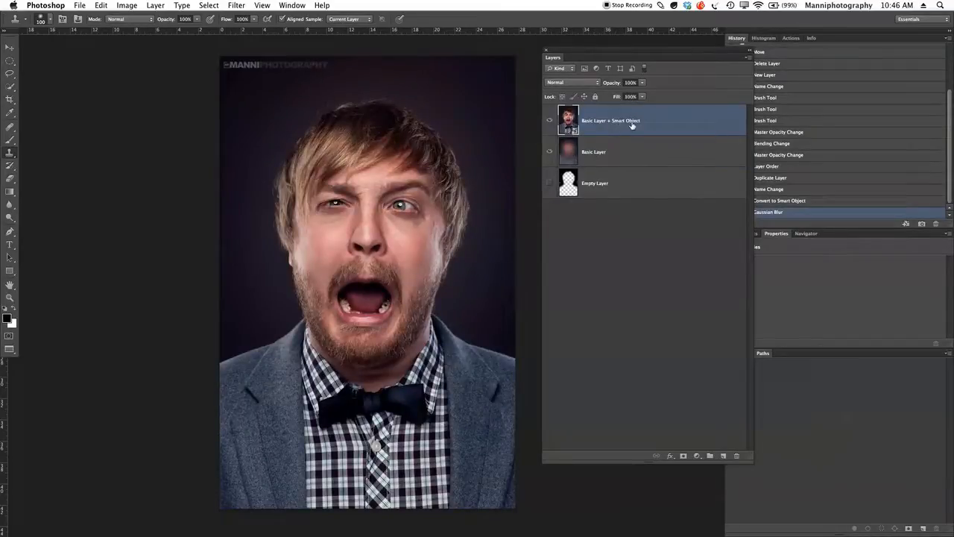
click(236, 6)
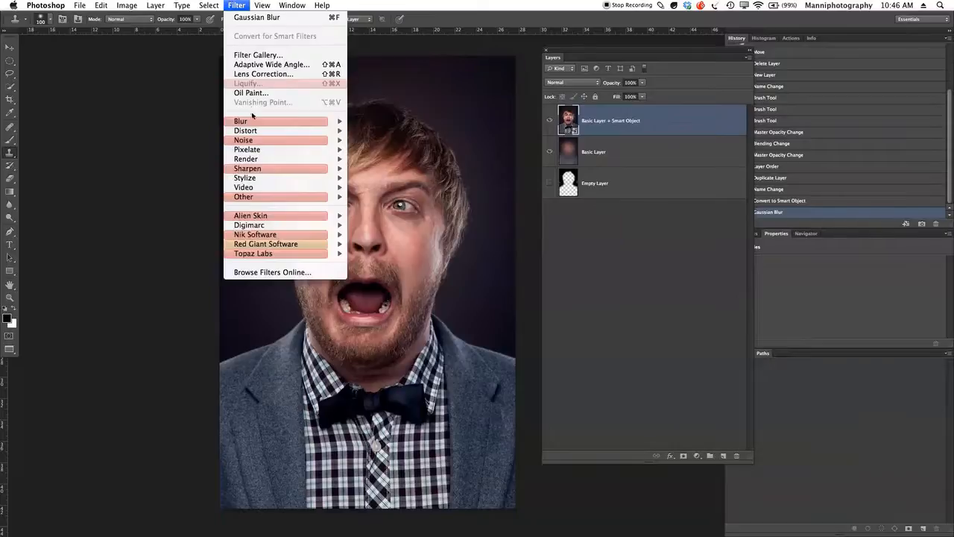
mouse_move(254, 121)
click(383, 198)
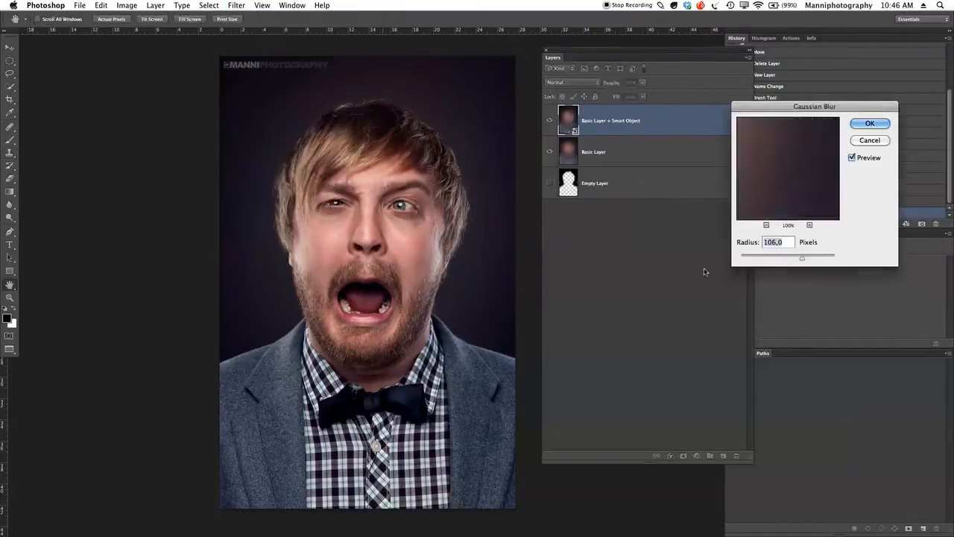
click(867, 124)
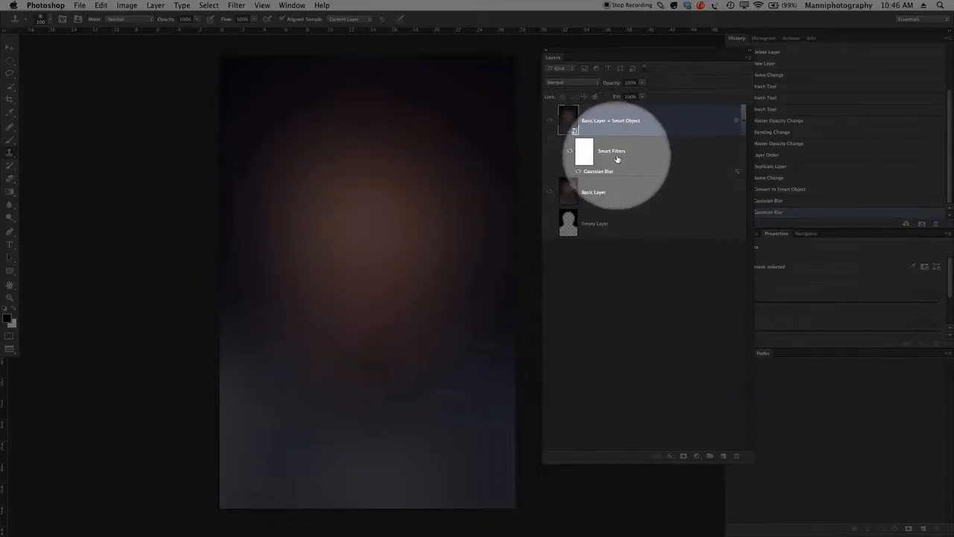
Disable the smart filters on the smart object layer and set its Gaussian Blur radius to 5 px
click(632, 122)
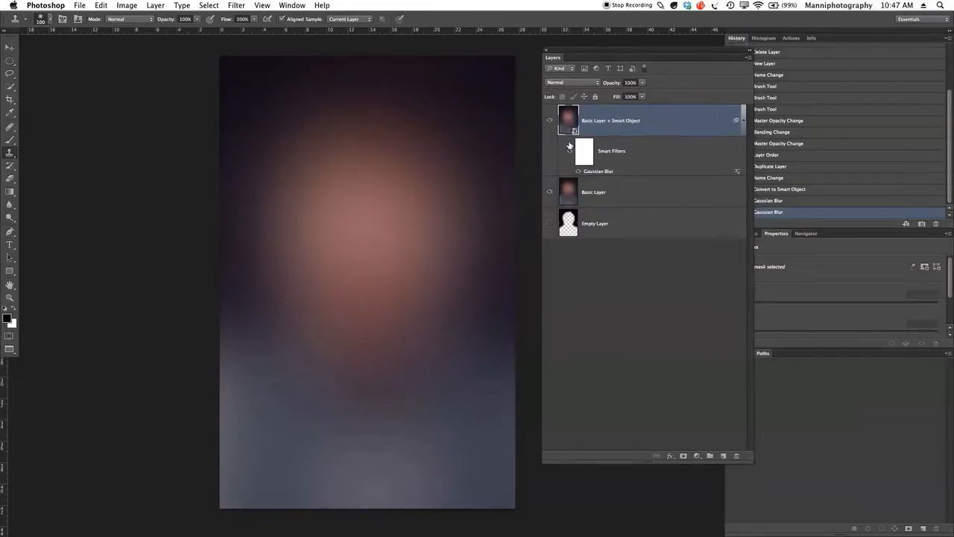
click(569, 147)
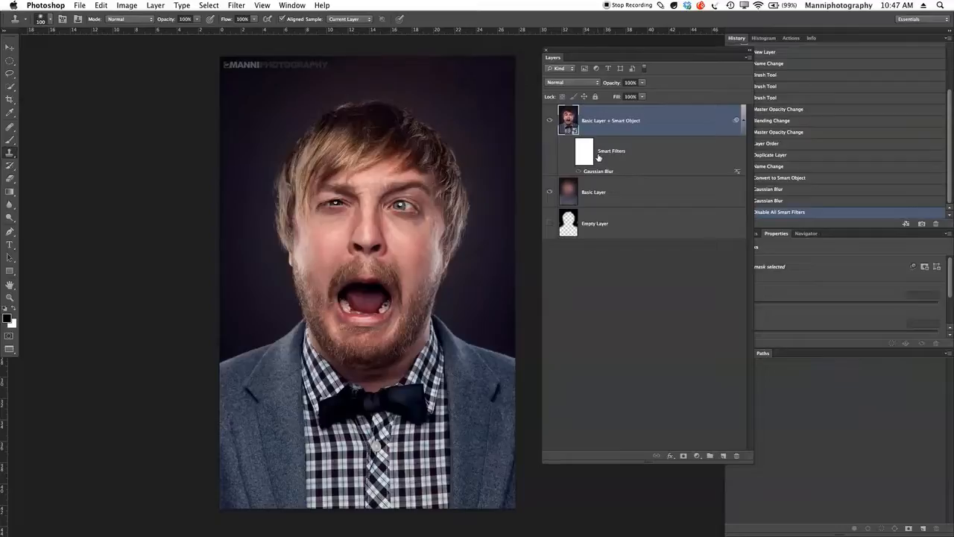
double_click(588, 172)
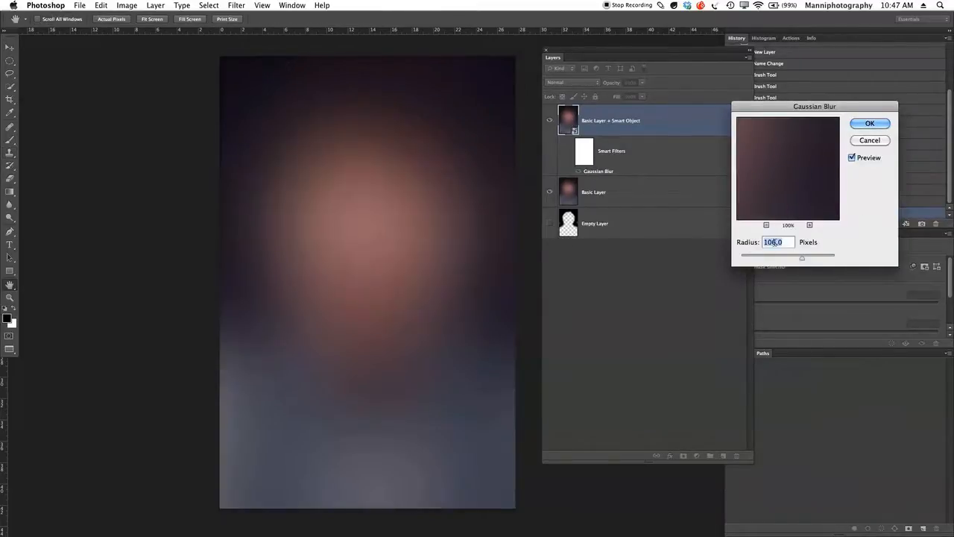
drag(802, 258, 771, 257)
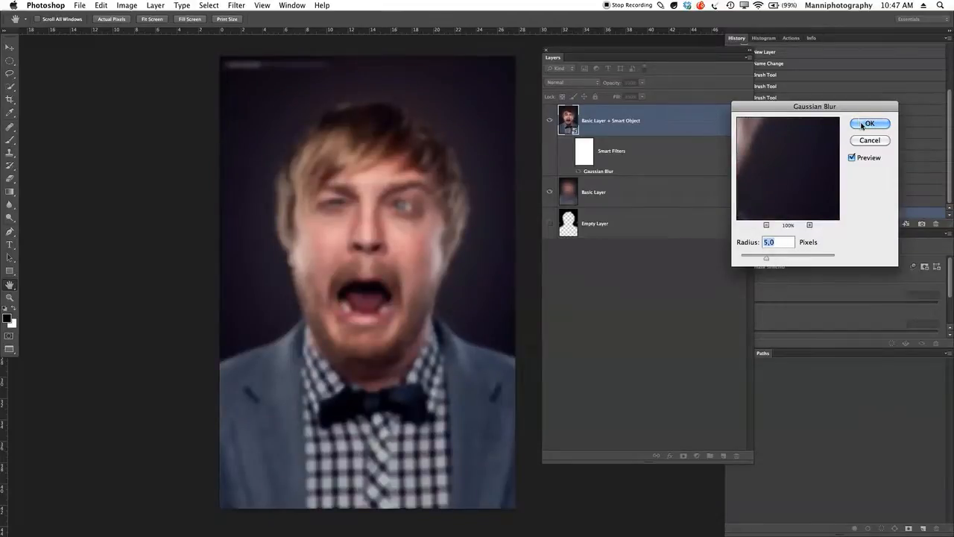
click(868, 124)
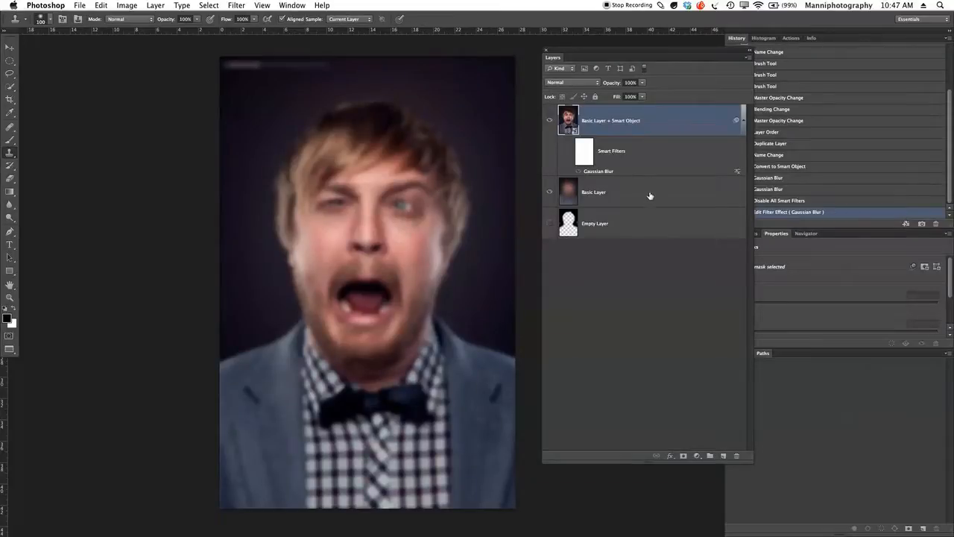
Compare the blurred Basic Layer with the smart object layer by hiding the smart object and showing it again
click(622, 198)
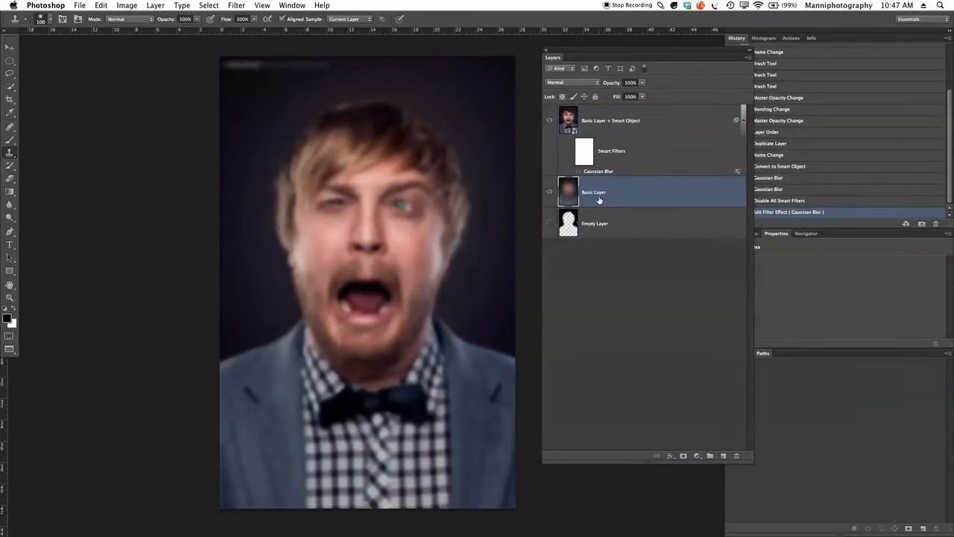
click(549, 120)
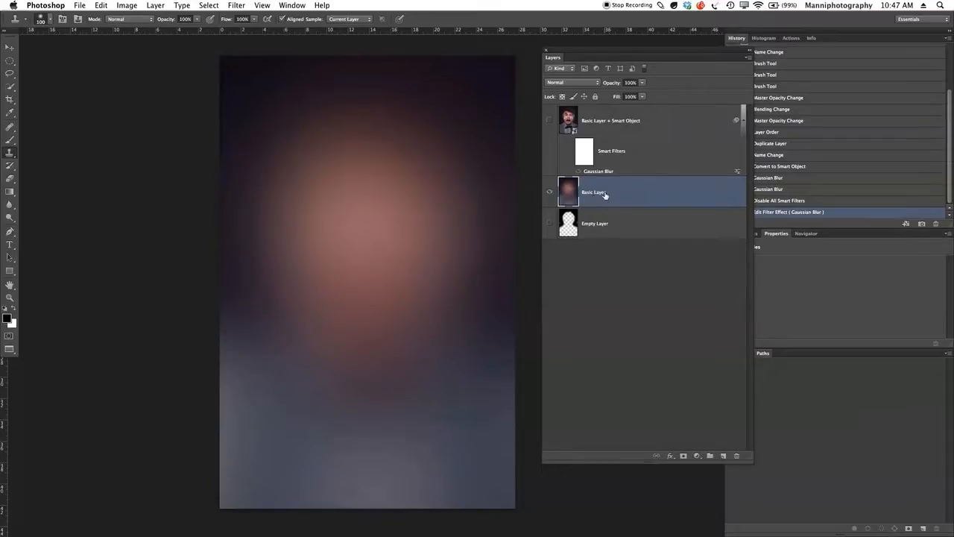
click(641, 129)
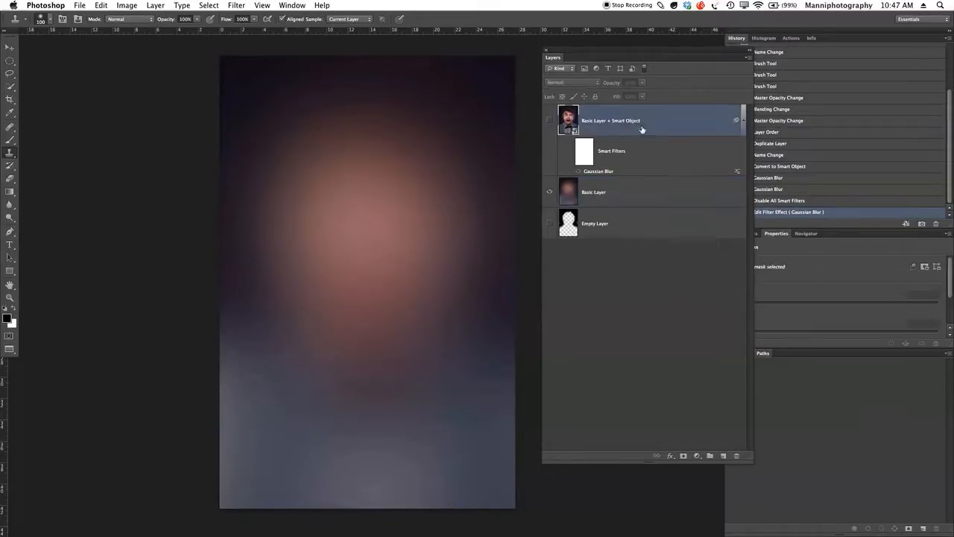
click(551, 117)
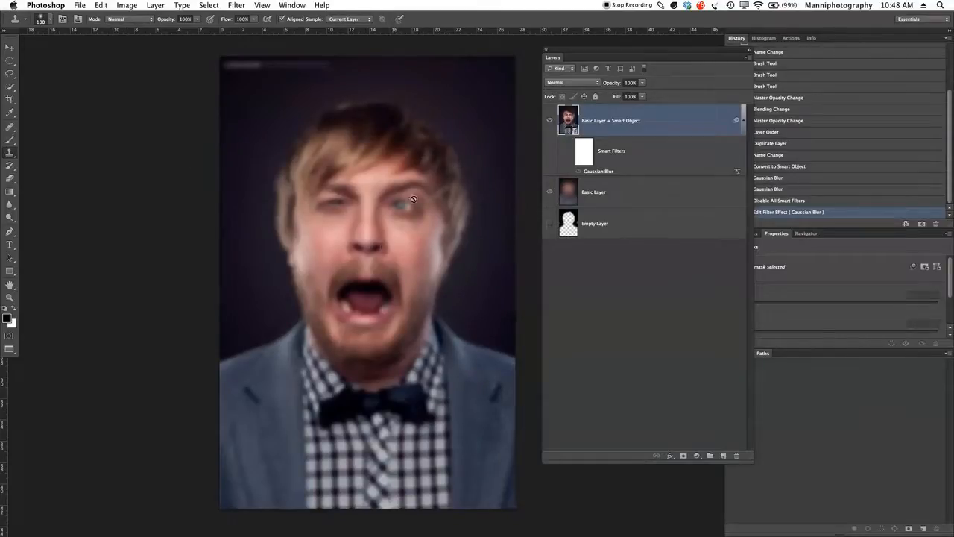
Uncover the history list and revert the image to the Convert to Smart Object state
click(614, 196)
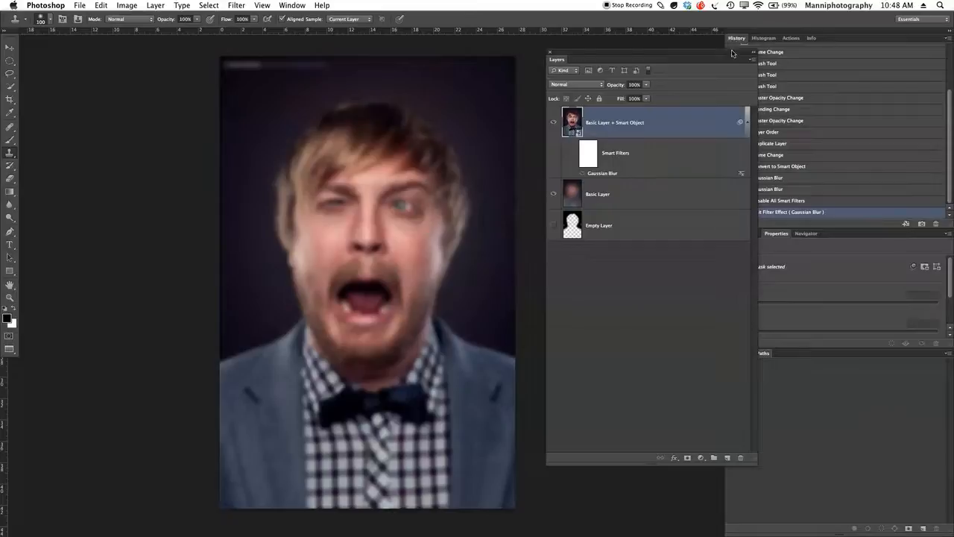
drag(732, 53, 667, 57)
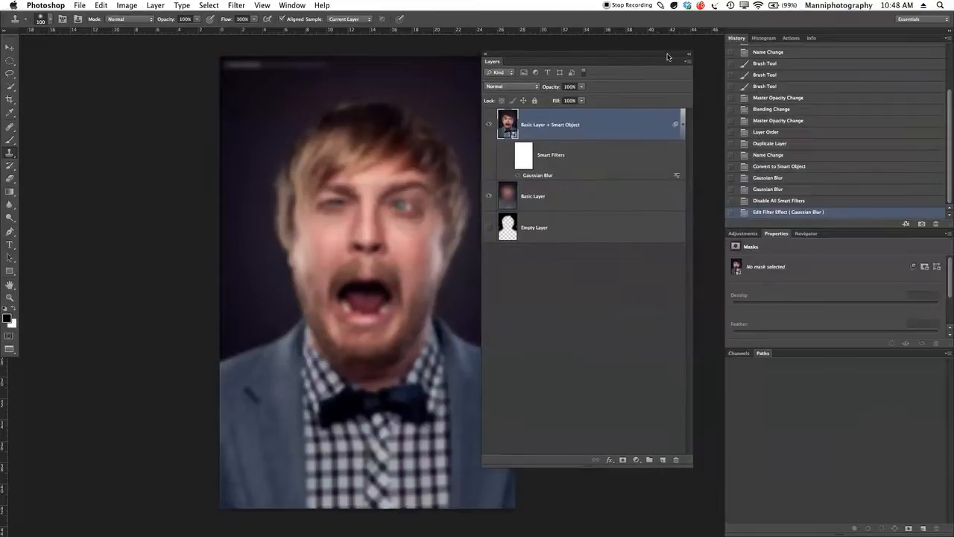
click(761, 168)
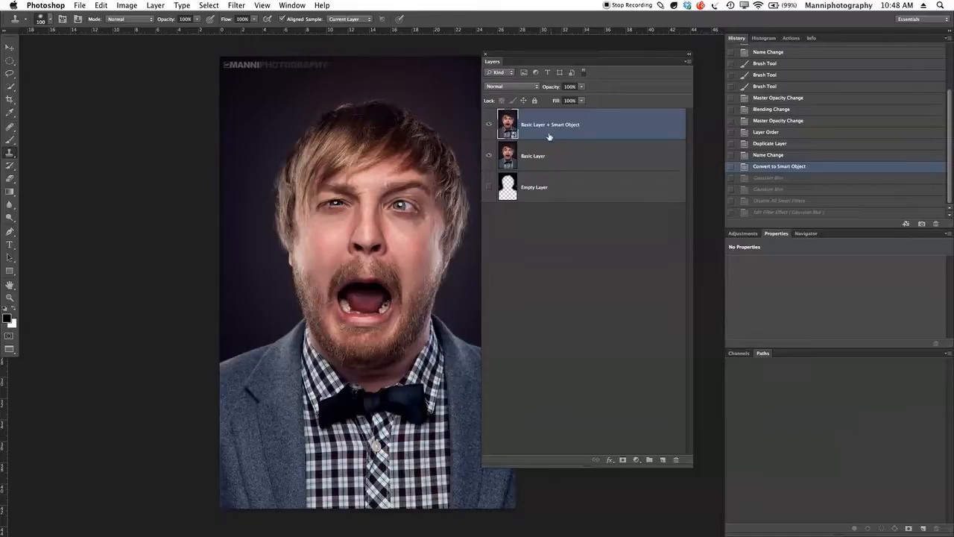
Apply Gaussian Blur to the Basic Layer + Smart Object layer with the last-used radius
click(236, 6)
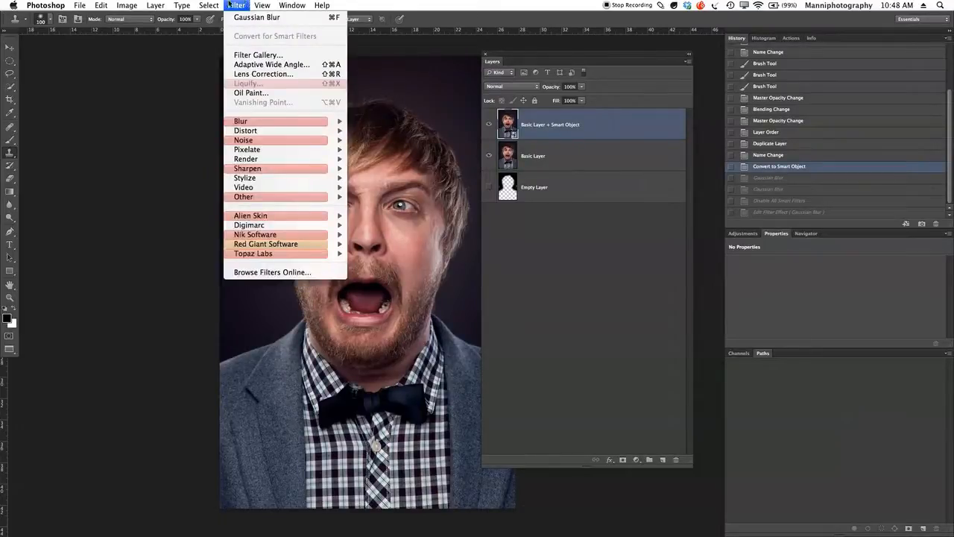
mouse_move(253, 122)
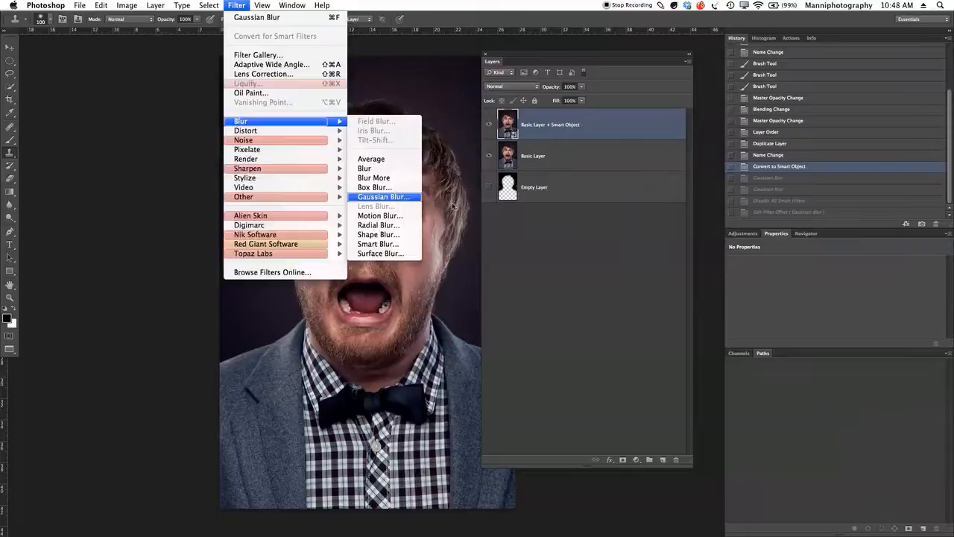
click(383, 196)
click(868, 124)
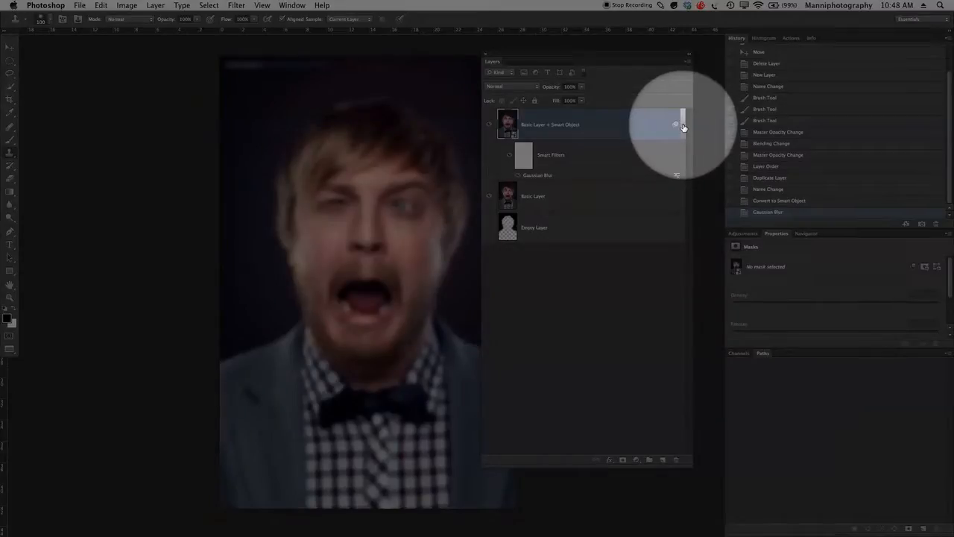
Collapse and re-expand the smart object layer's filter list, and toggle all its smart filters, leaving them off
click(682, 129)
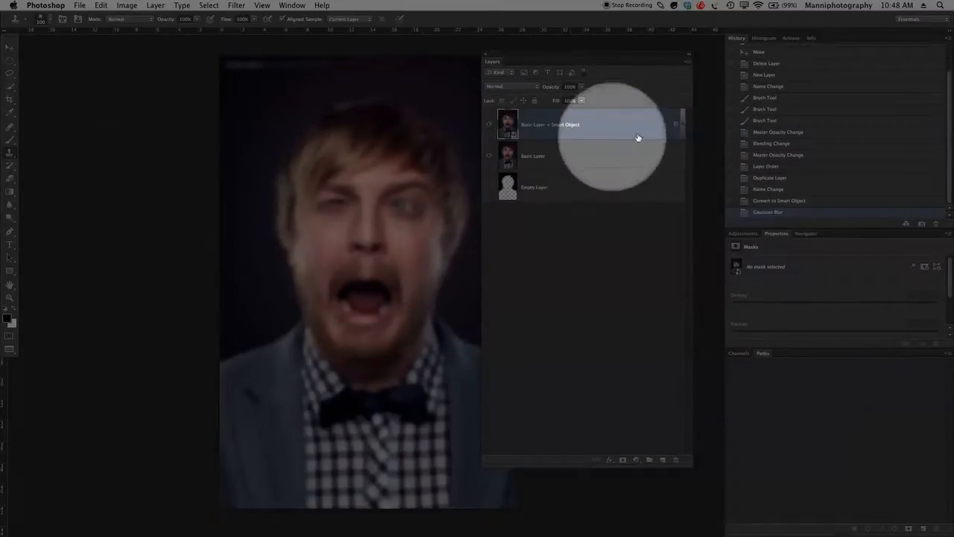
click(676, 124)
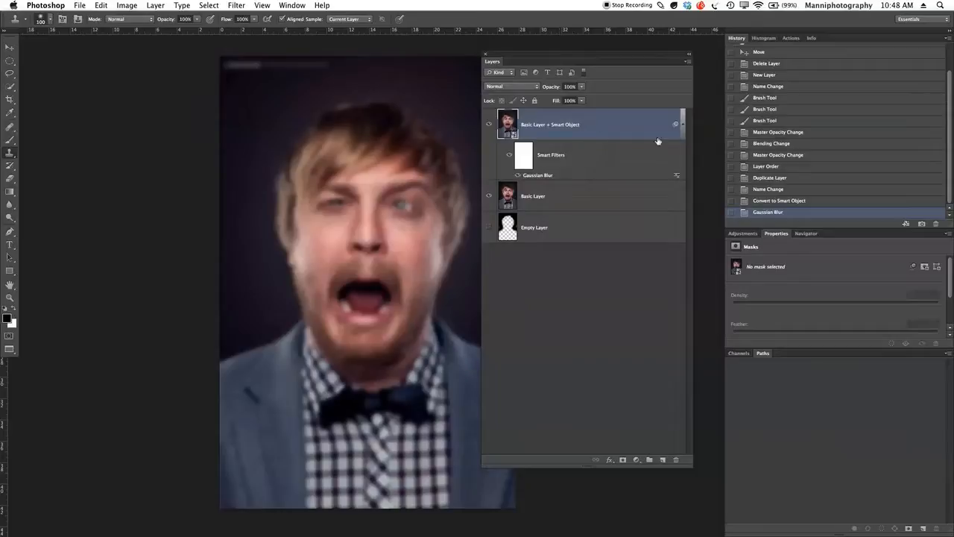
double_click(509, 155)
click(509, 155)
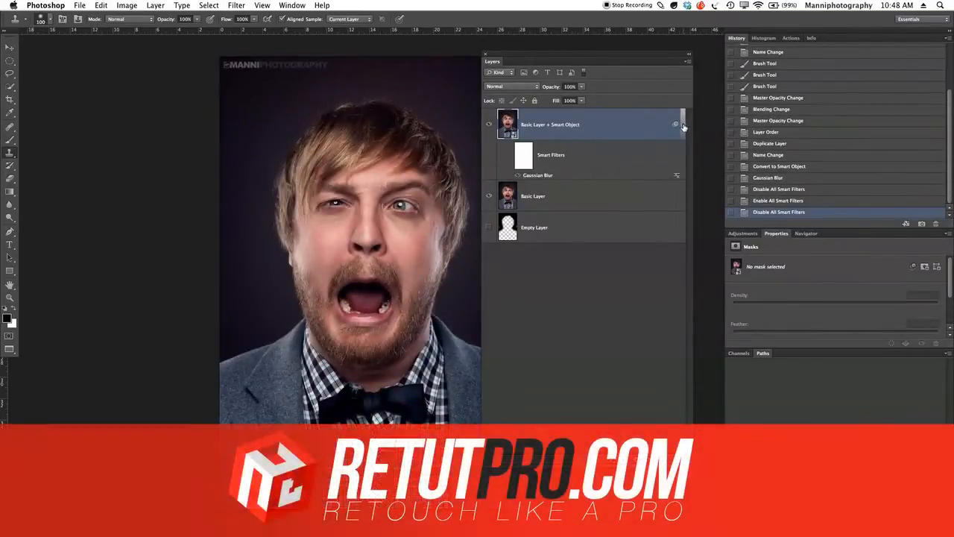
Collapse the smart object layer's filter list and move the Layers panel clear of the portrait
click(683, 123)
drag(601, 58, 666, 50)
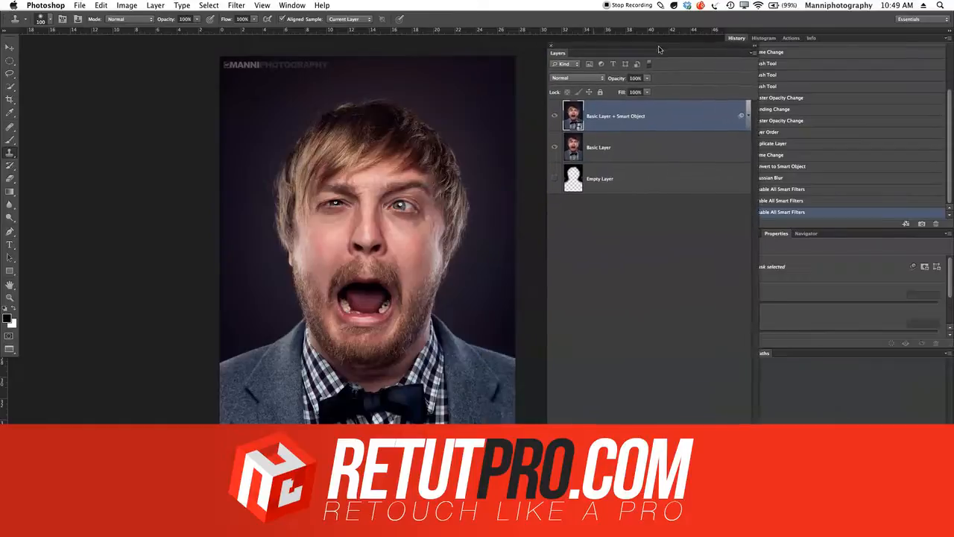